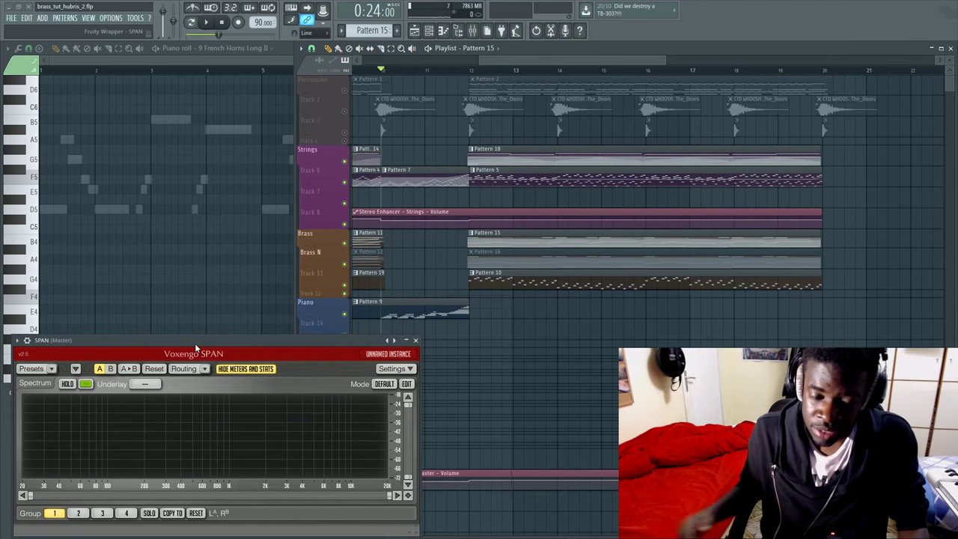
# Play the arrangement from bar 10, positioning the SPAN analyzer window beneath the piano roll and narrowing it, and stop playback
pyautogui.moveTo(194, 346); pyautogui.dragTo(189, 346)
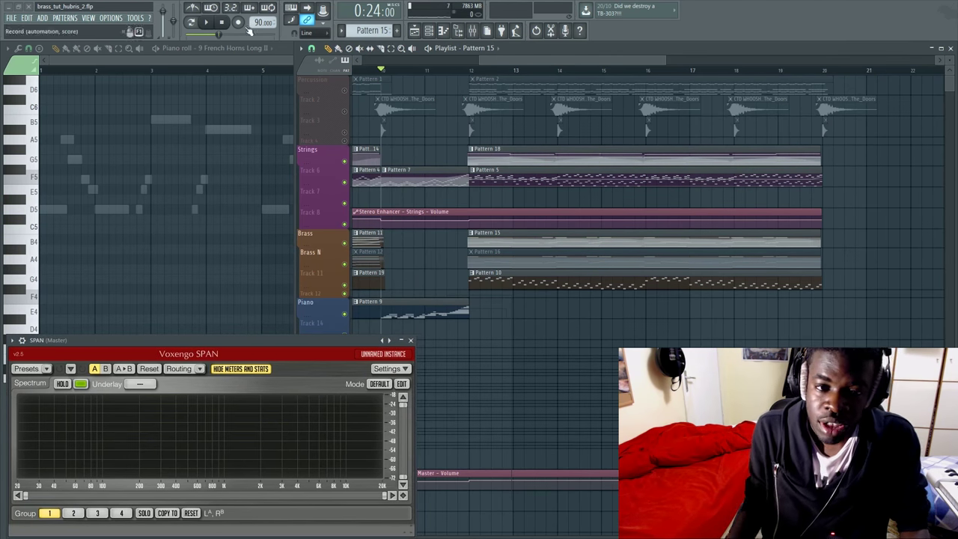
pyautogui.click(210, 24)
pyautogui.press('F9')
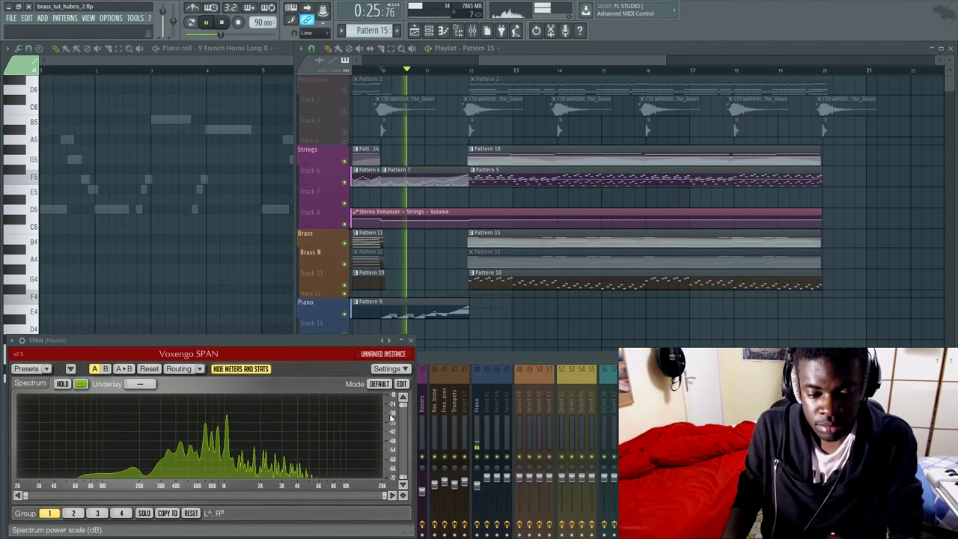
pyautogui.moveTo(280, 345); pyautogui.dragTo(268, 316)
pyautogui.press('F9')
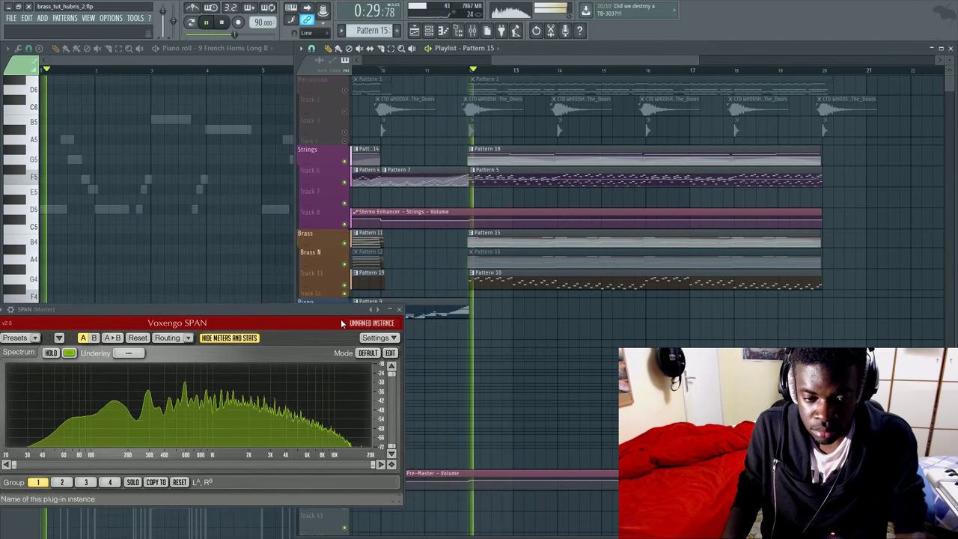
pyautogui.moveTo(286, 308); pyautogui.dragTo(293, 338)
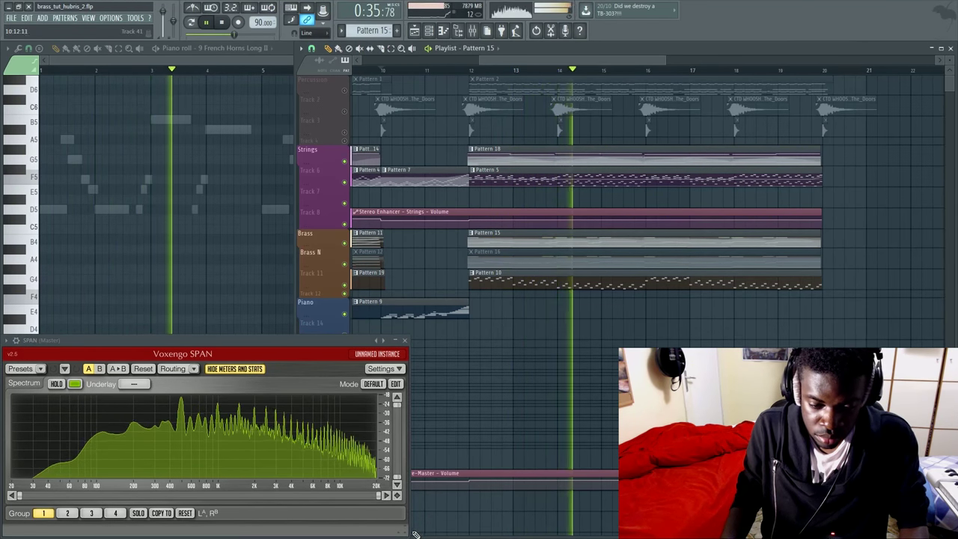
pyautogui.moveTo(415, 534); pyautogui.dragTo(340, 527)
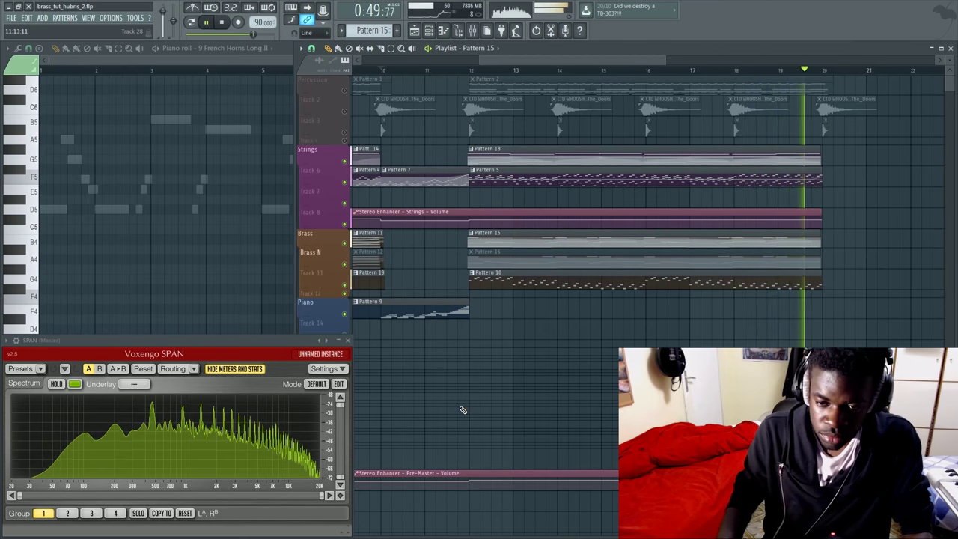
pyautogui.press('space')
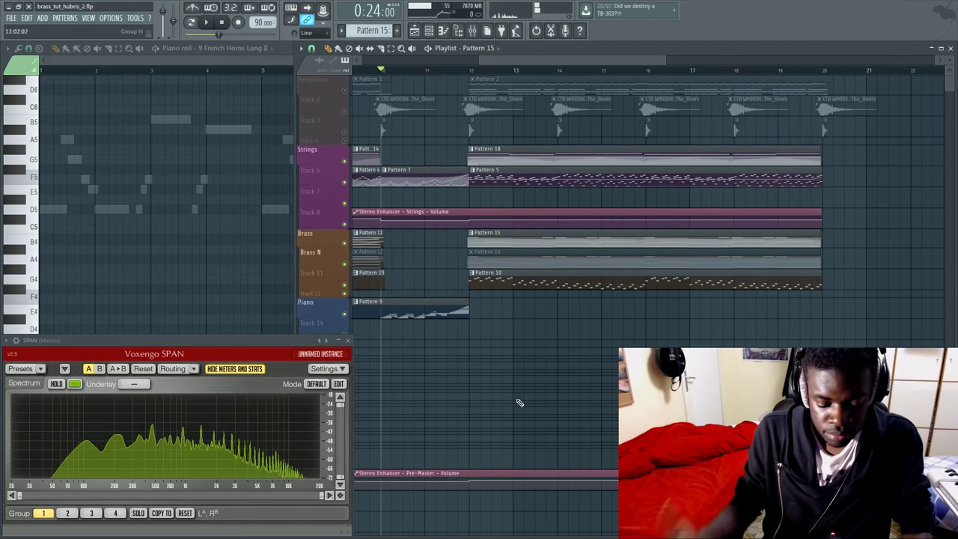
# Show the mixer, move it clear of the SPAN window, and narrow it until its edge lines up with SPAN
pyautogui.press('F9')
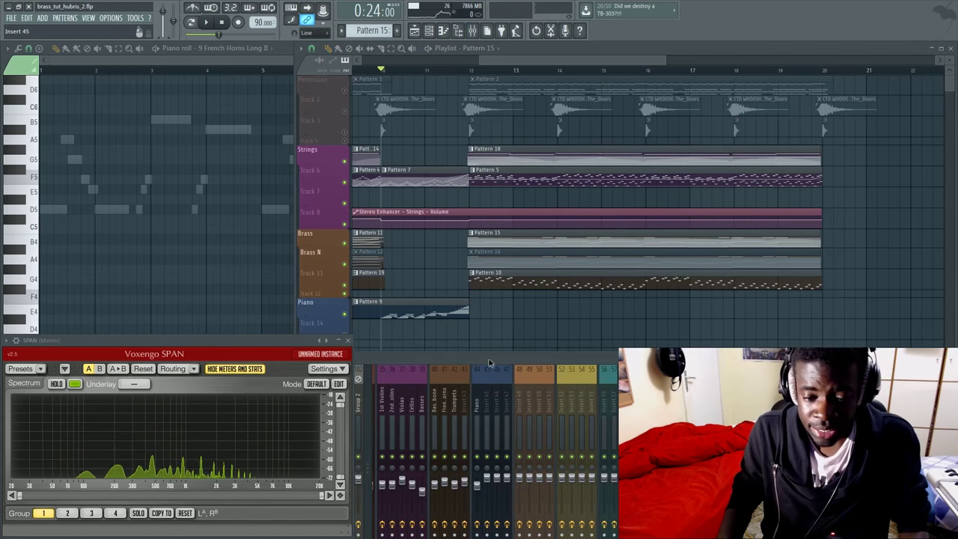
pyautogui.moveTo(491, 363); pyautogui.dragTo(235, 286)
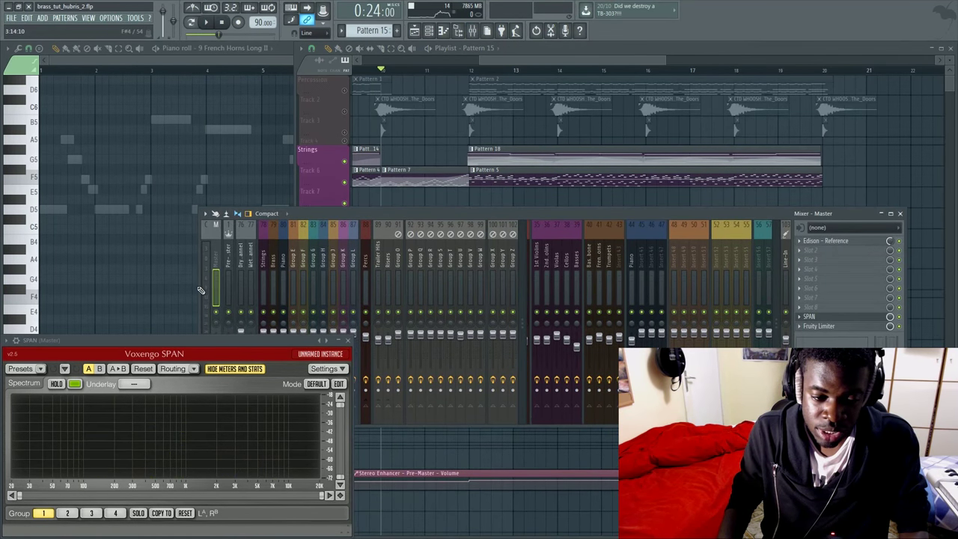
pyautogui.click(200, 290)
pyautogui.rightClick(213, 288)
pyautogui.click(578, 219)
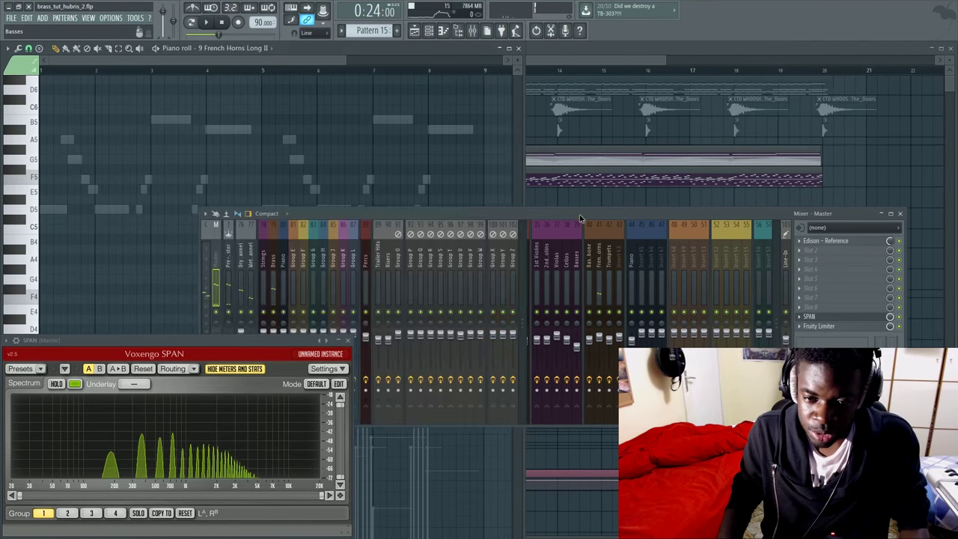
pyautogui.moveTo(206, 274); pyautogui.dragTo(357, 280)
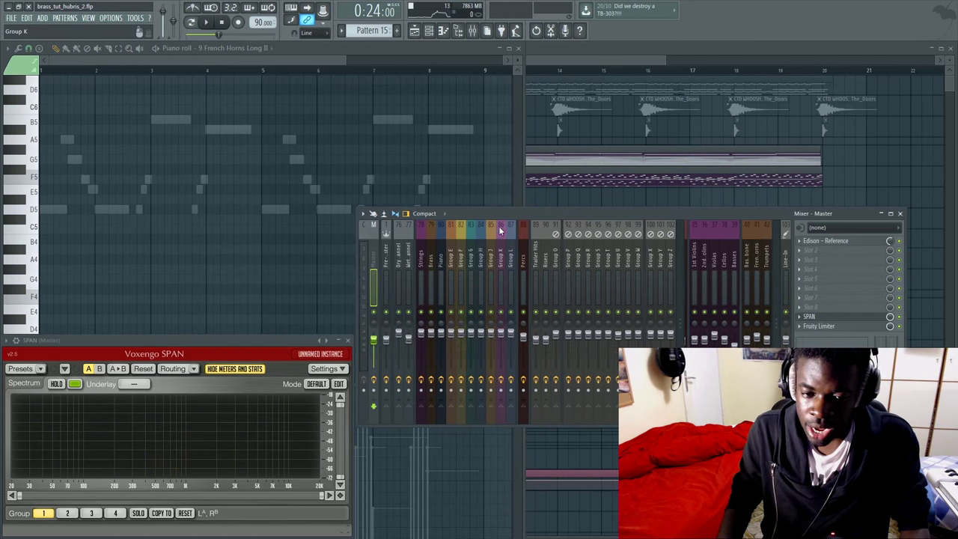
# Close the piano roll and fit the mixer beside SPAN under the playlist, reducing its height to uncover the Piano track
pyautogui.click(518, 204)
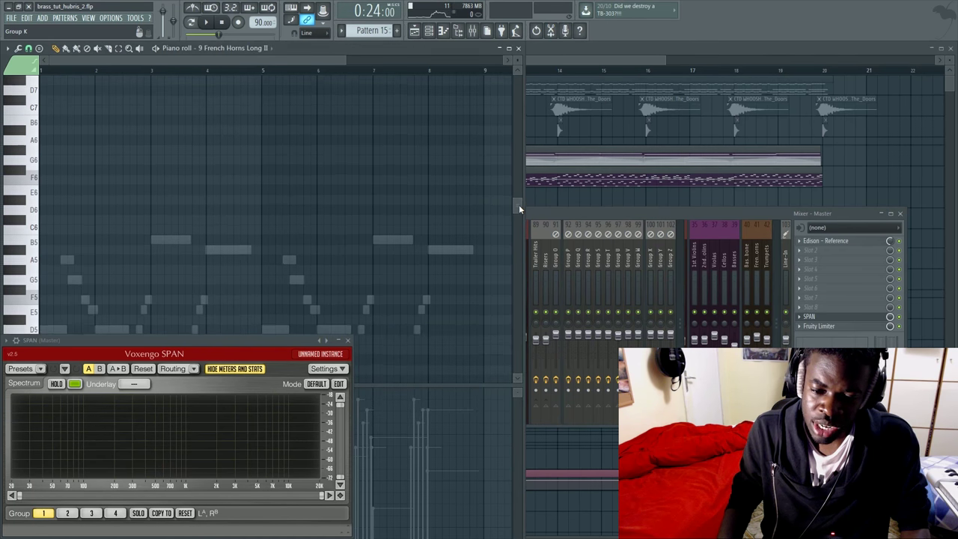
pyautogui.click(518, 48)
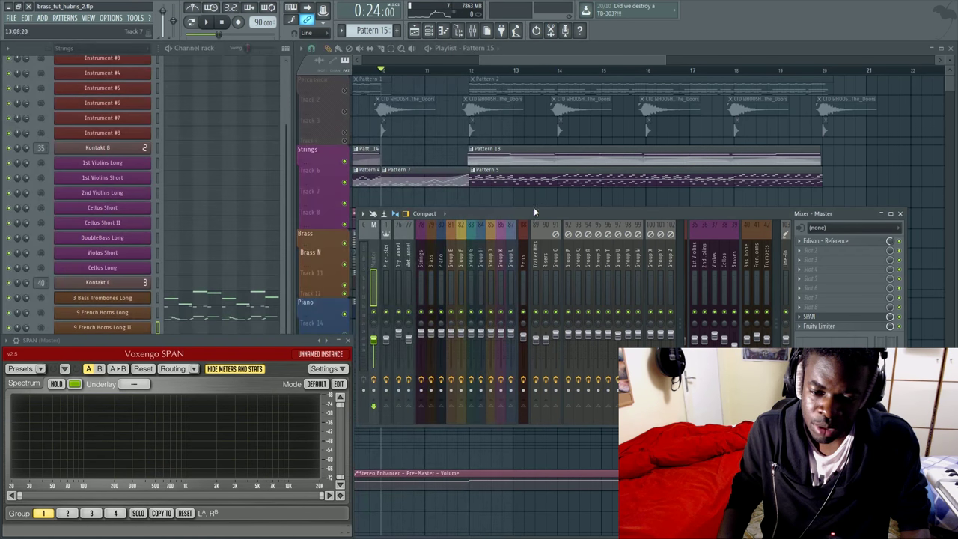
pyautogui.moveTo(534, 214); pyautogui.dragTo(529, 322)
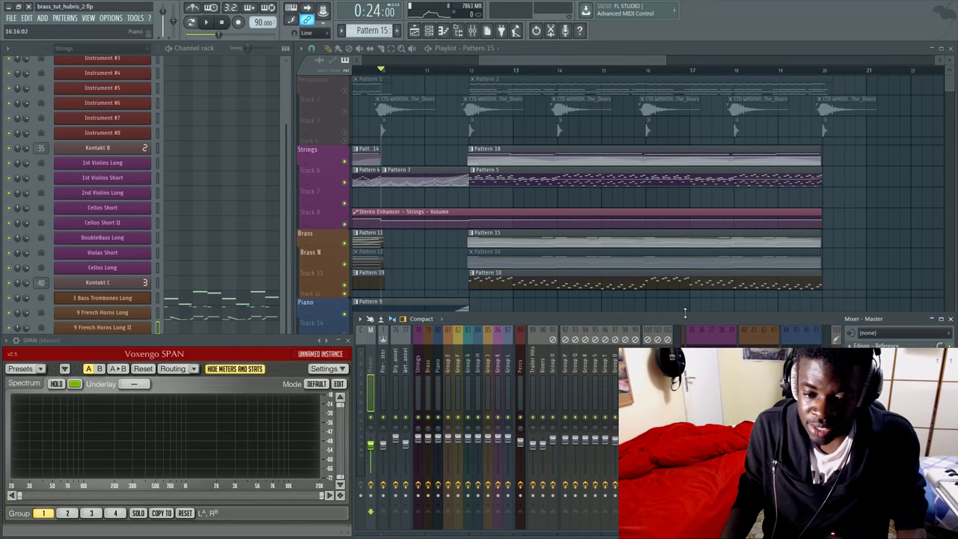
pyautogui.moveTo(687, 314); pyautogui.dragTo(684, 334)
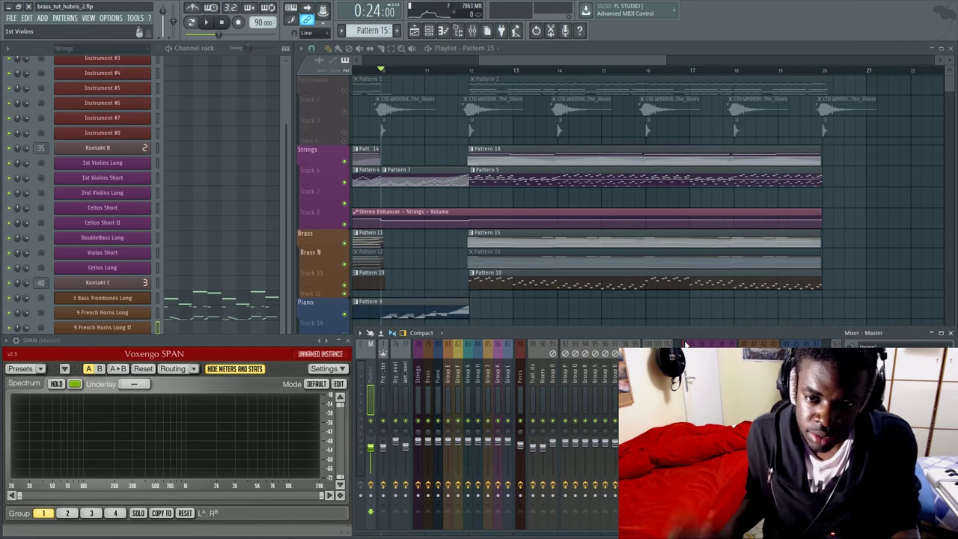
# Set the playlist's playback position to 0:28:66, just before bar 12, hiding the mixer meanwhile and showing it again
pyautogui.press('F9')
pyautogui.scroll(-1, 613, 176)
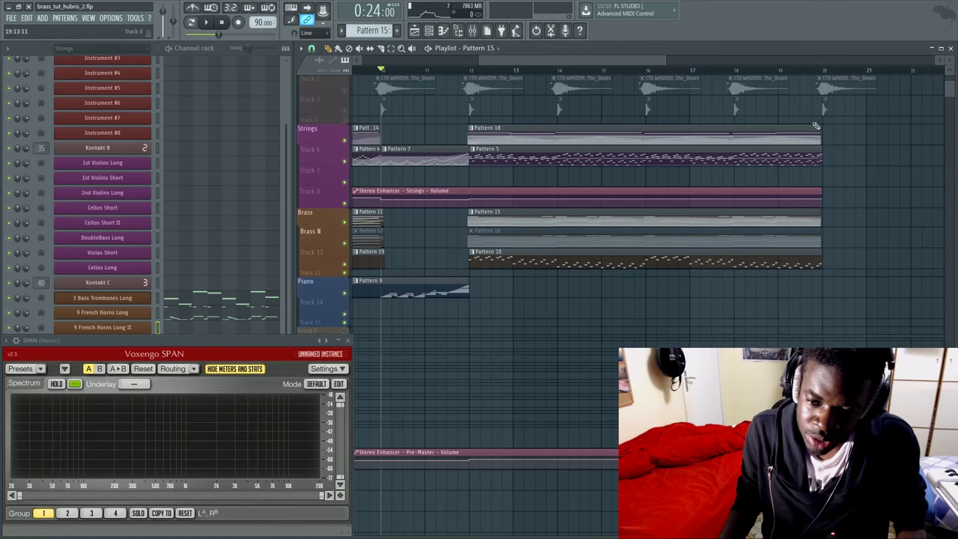
pyautogui.scroll(1, 816, 125)
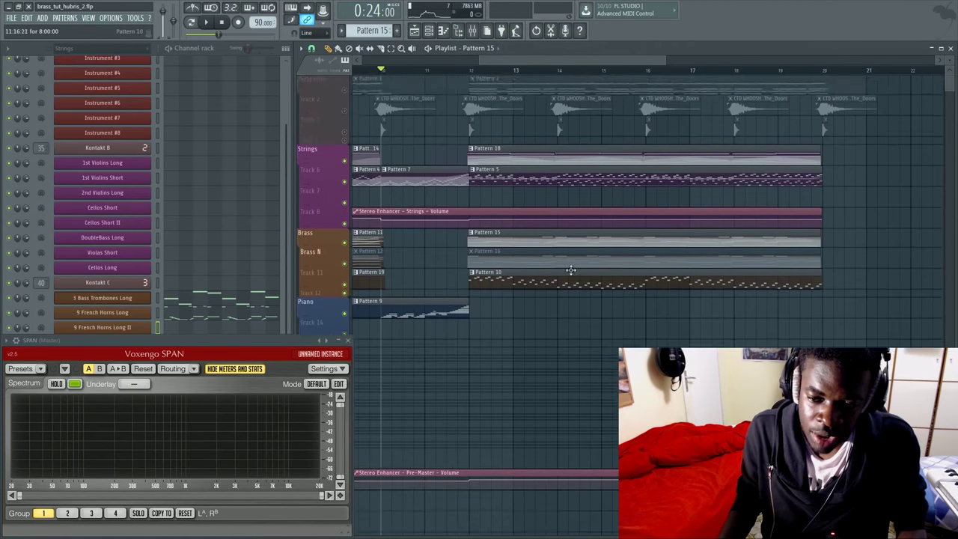
pyautogui.click(468, 69)
pyautogui.moveTo(473, 82); pyautogui.dragTo(464, 84)
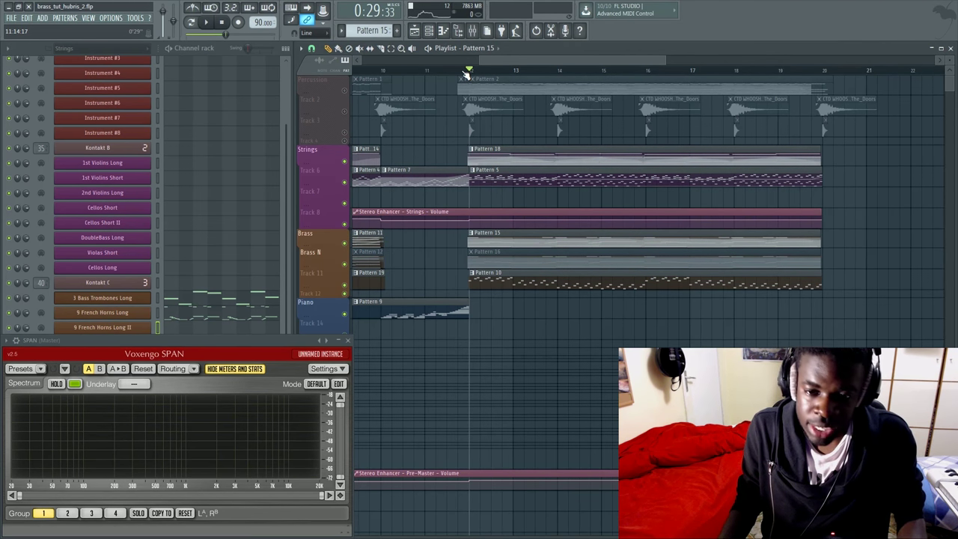
pyautogui.click(465, 72)
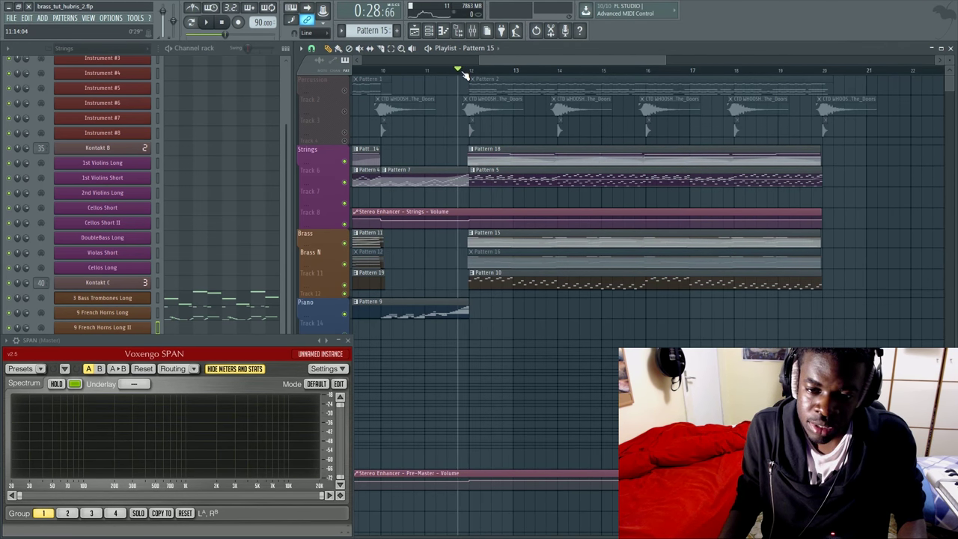
pyautogui.press('F9')
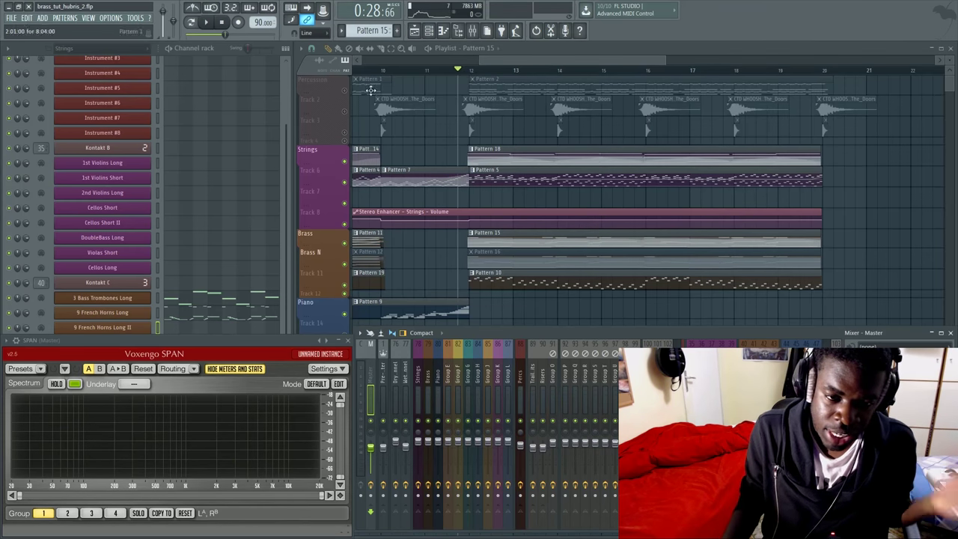
# Resize the channel rack to end just above the SPAN window and bring its brass channels into view
pyautogui.moveTo(33, 45)
pyautogui.mouseDown()
pyautogui.moveTo(23, 172)
pyautogui.moveTo(22, 53)
pyautogui.mouseUp()
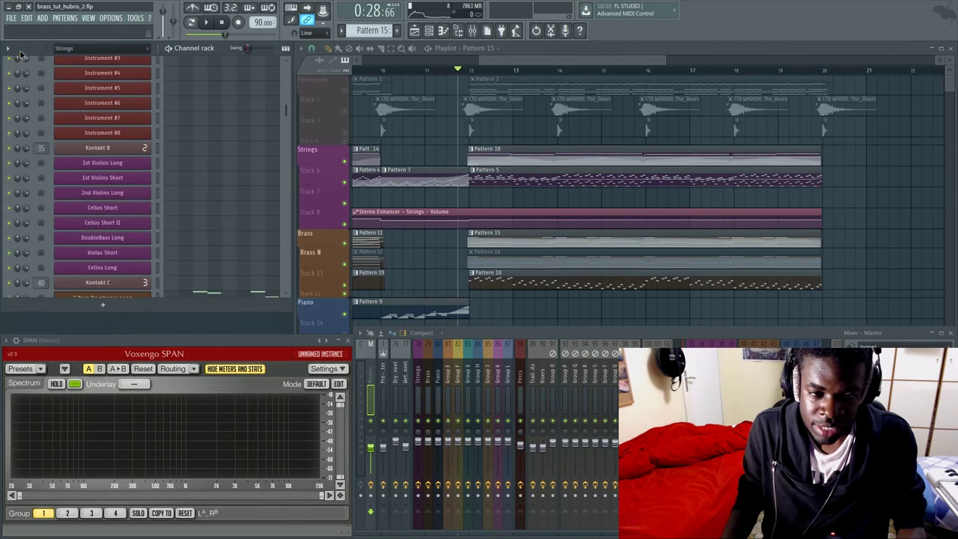
pyautogui.moveTo(193, 310); pyautogui.dragTo(186, 329)
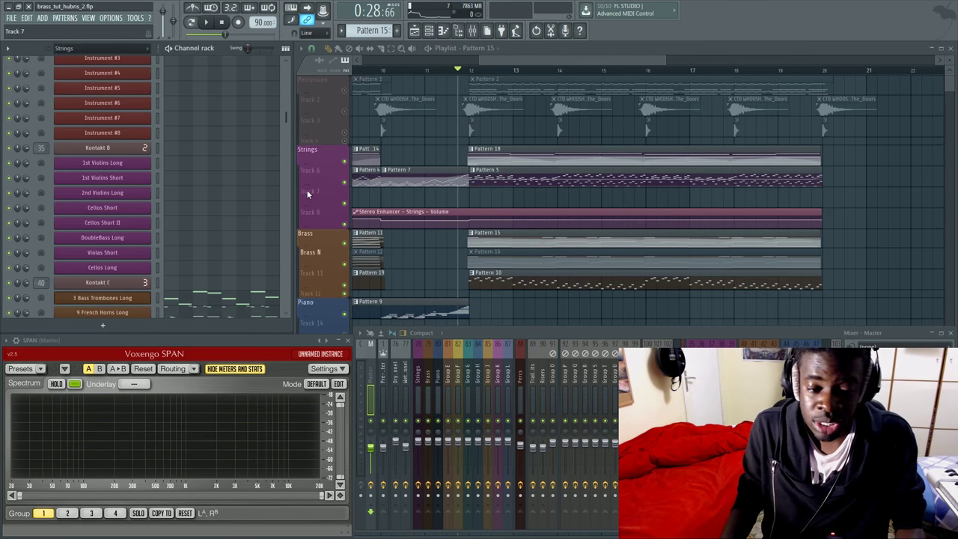
pyautogui.scroll(-4, 237, 196)
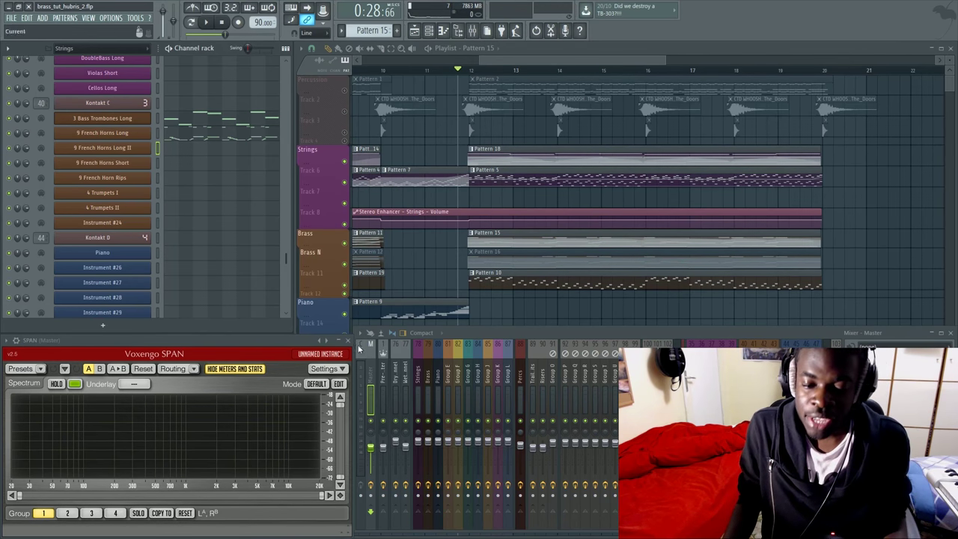
# Select the French Horns mixer track and listen to the section from just before bar 12
pyautogui.click(428, 512)
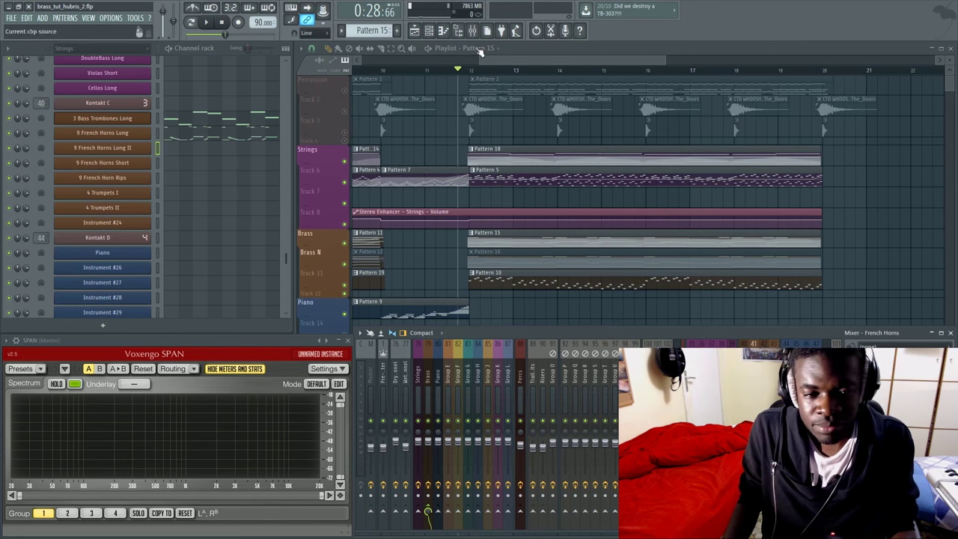
pyautogui.press('space')
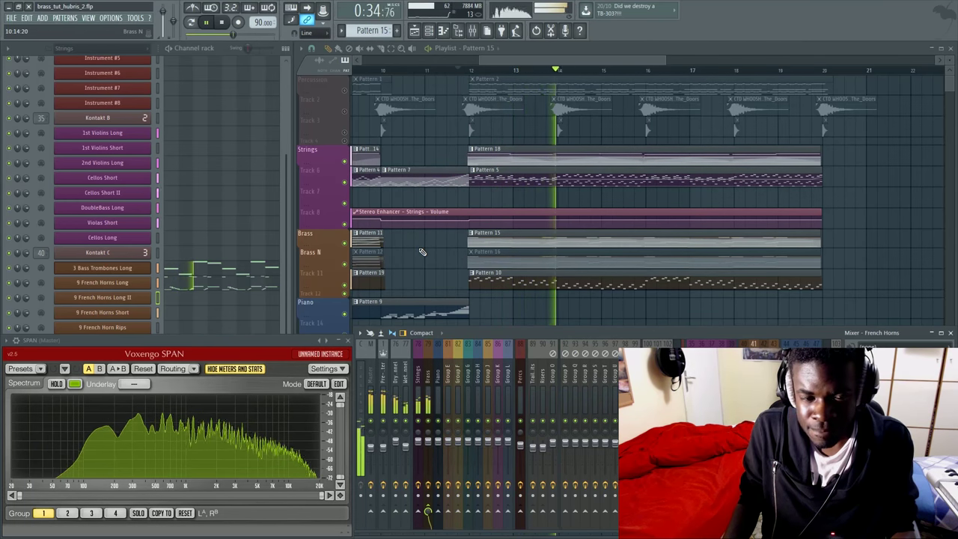
pyautogui.press('space')
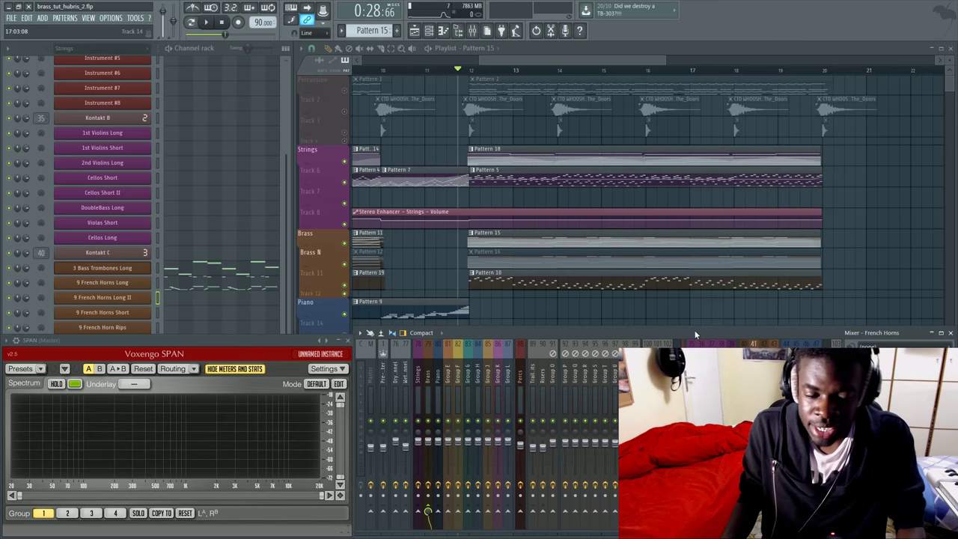
# Open the 9 French Horns Long piano roll and examine the melody against the ghosted lower notes
pyautogui.click(222, 291)
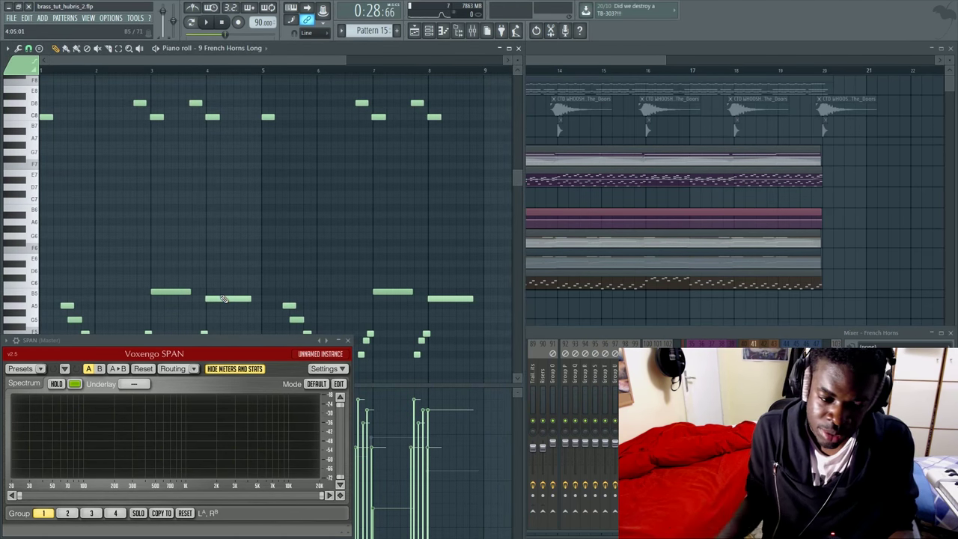
pyautogui.scroll(-6, 150, 220)
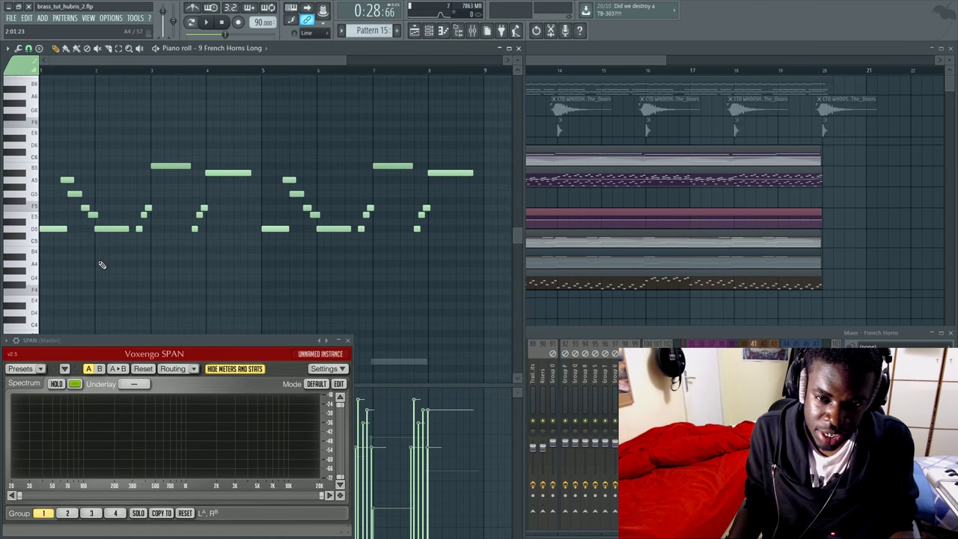
pyautogui.scroll(-4, 102, 265)
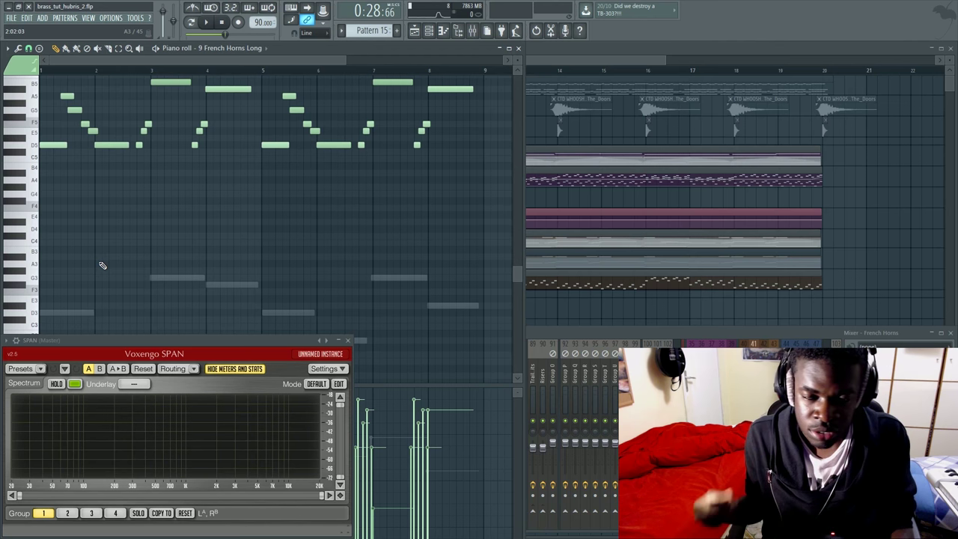
pyautogui.scroll(-3, 100, 267)
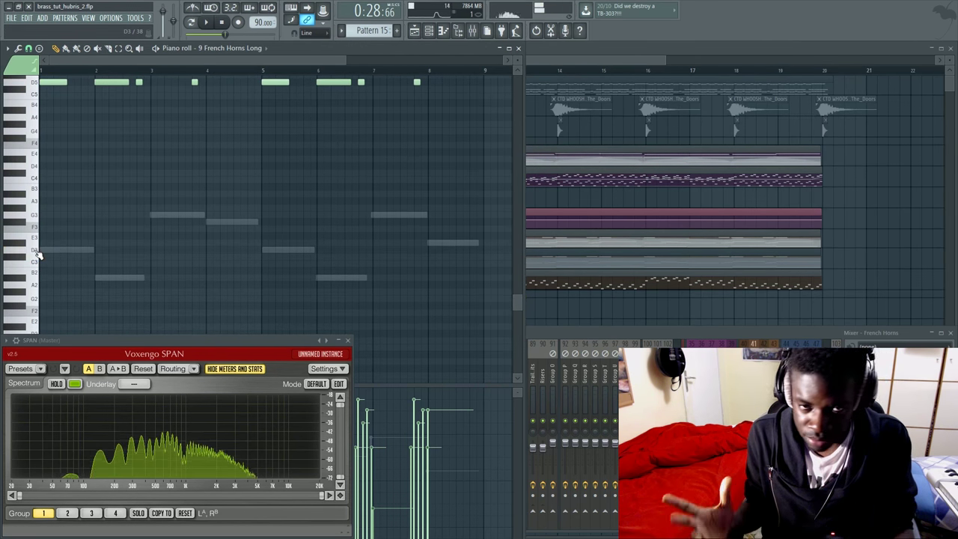
pyautogui.scroll(3, 39, 225)
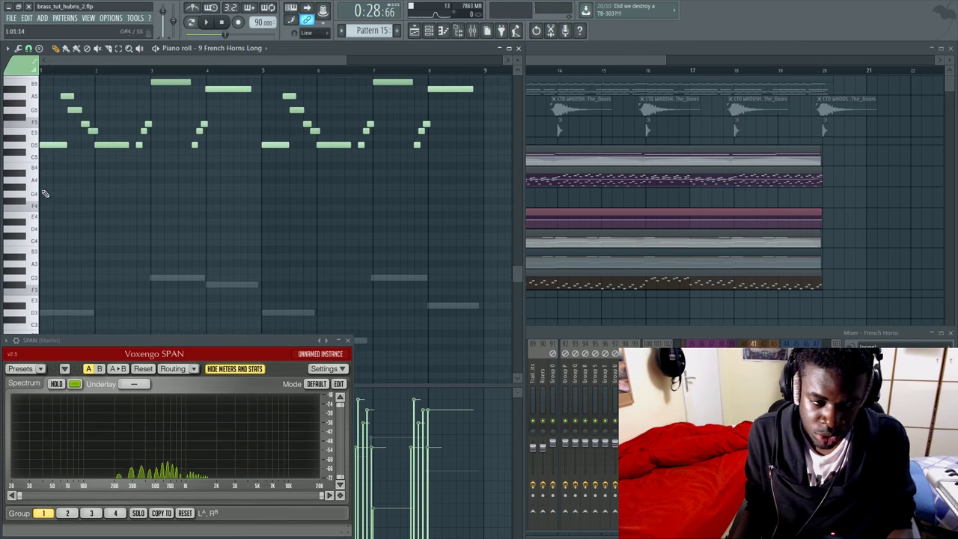
# Audition the D5 and G6 keys for the French horns and review the register gap down to the low ghost notes
pyautogui.click(37, 151)
pyautogui.scroll(6, 38, 152)
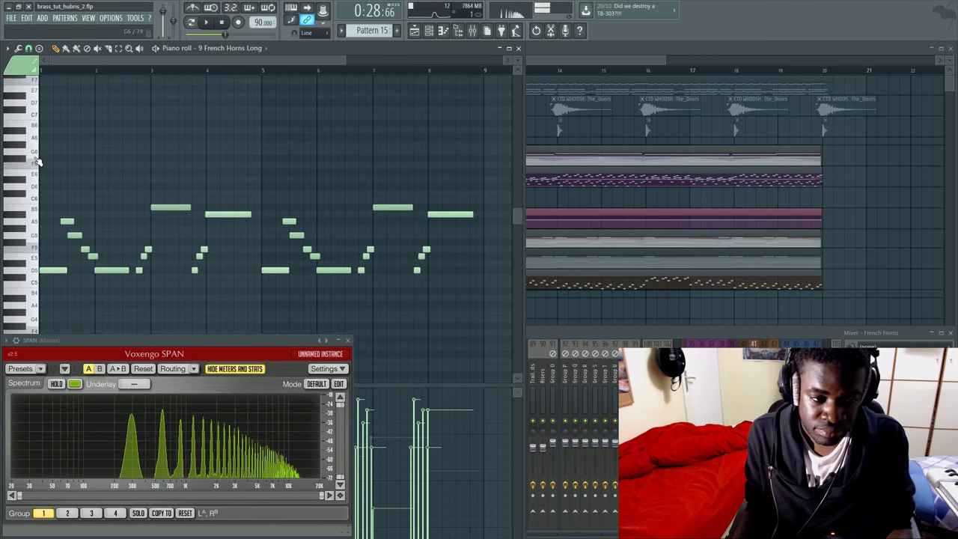
pyautogui.click(39, 154)
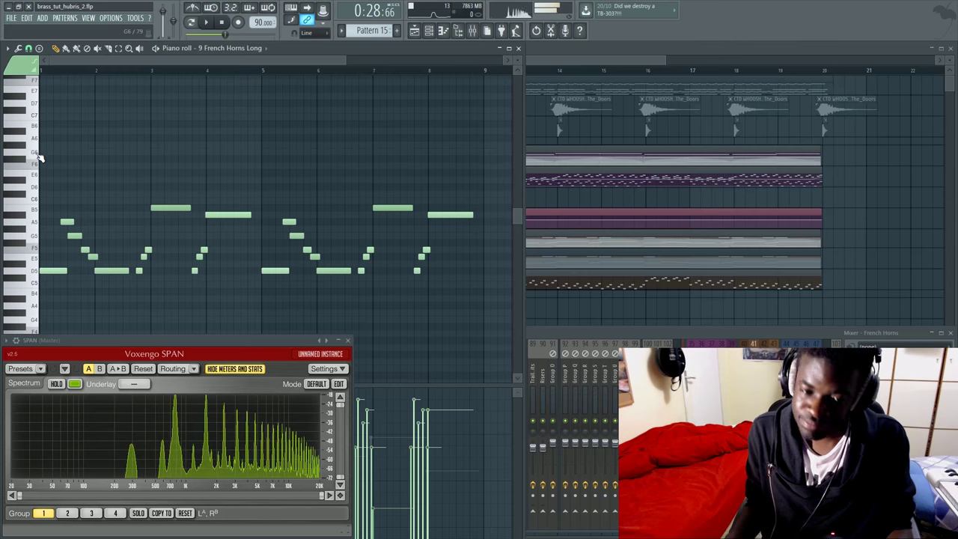
pyautogui.scroll(-10, 86, 202)
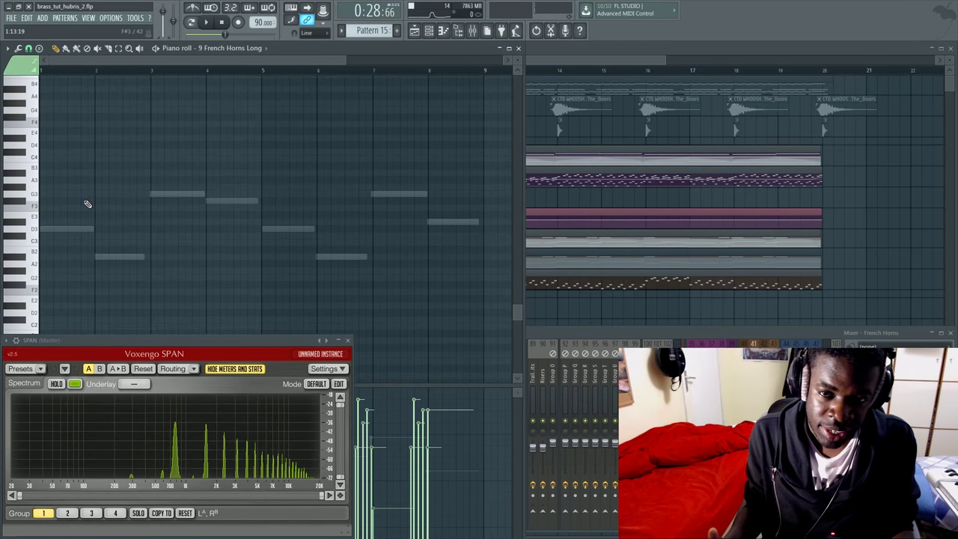
pyautogui.scroll(4, 88, 203)
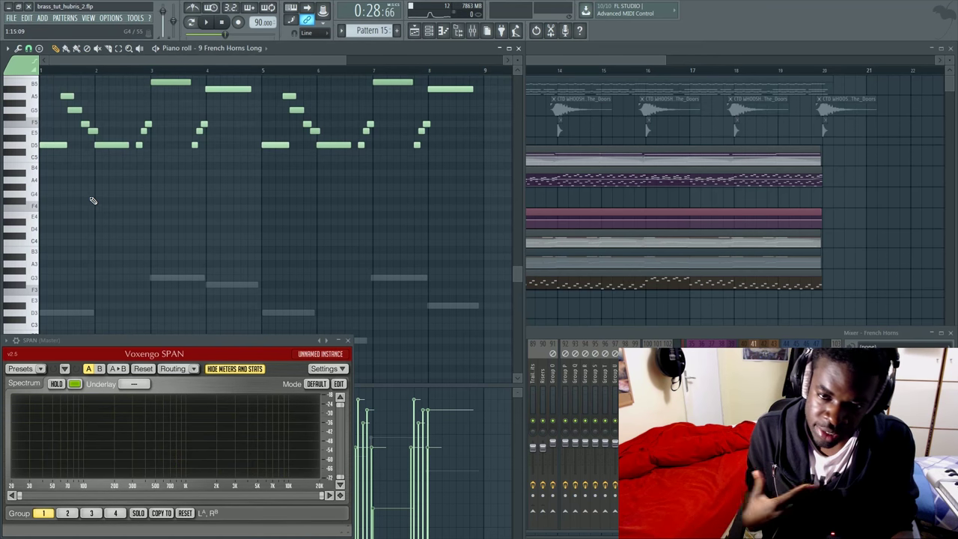
pyautogui.scroll(3, 92, 201)
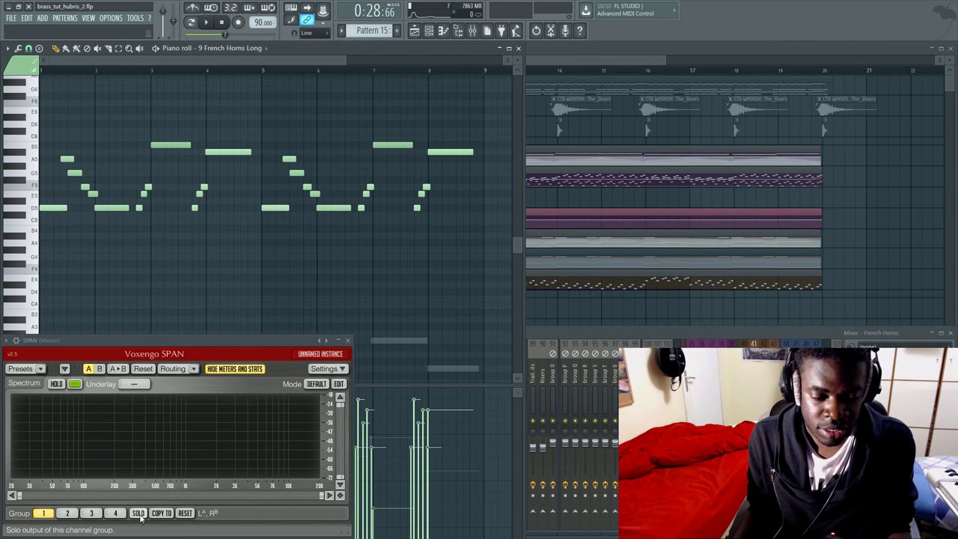
# Play the 9 French Horns Long melody, switching from song to pattern playback, and inspect its frequency spectrum in SPAN
pyautogui.press('space')
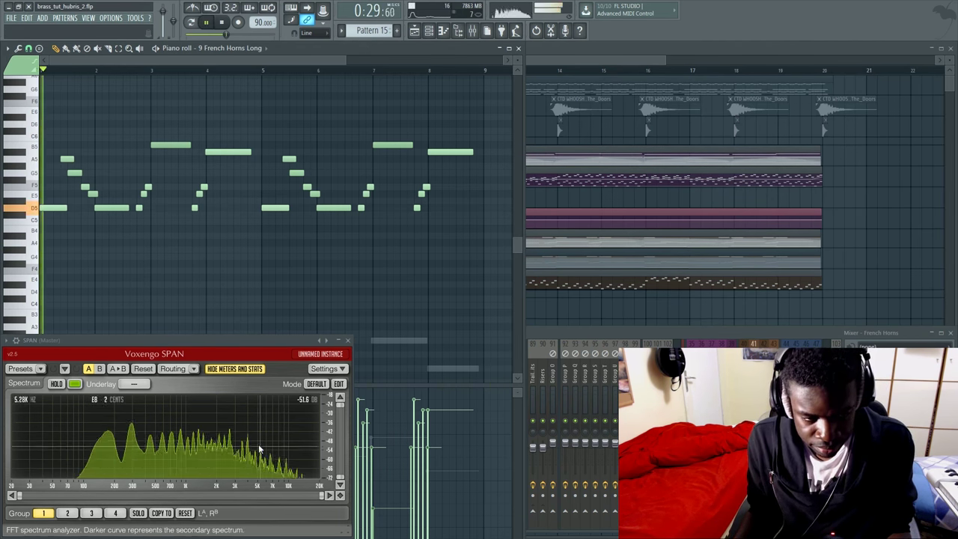
pyautogui.press('space')
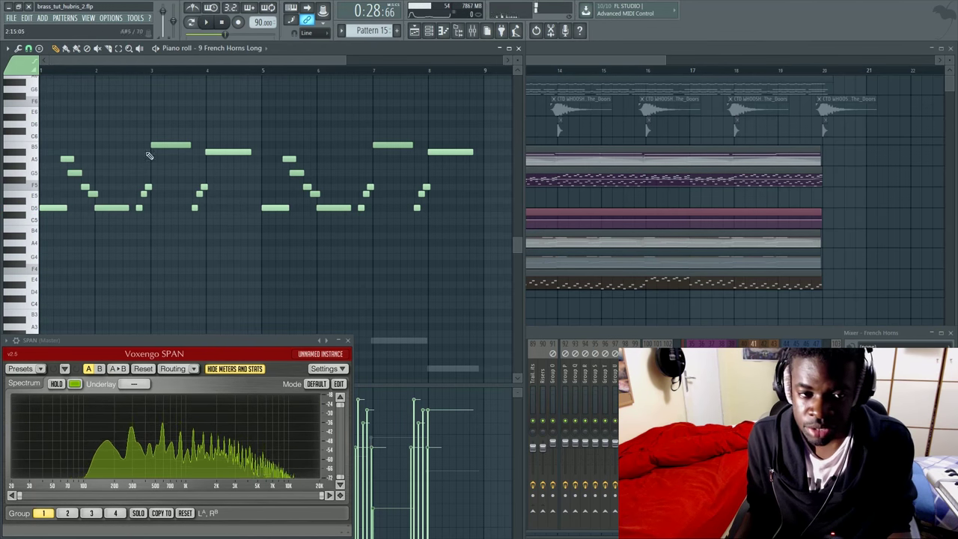
pyautogui.press('space')
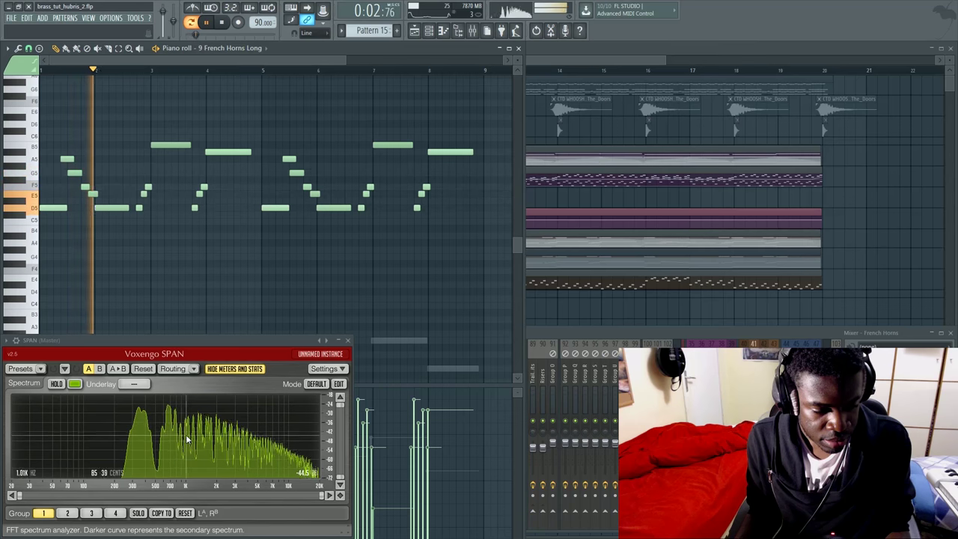
pyautogui.press('space')
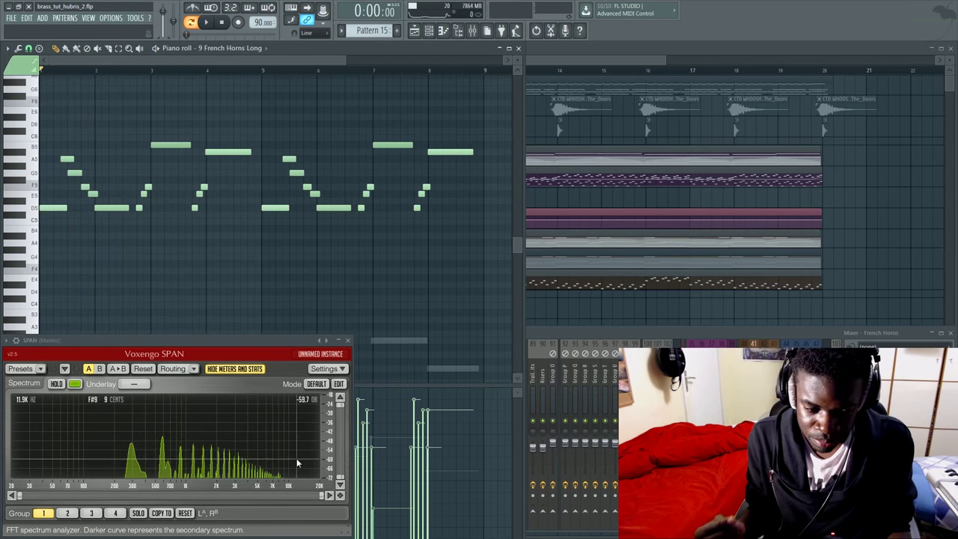
# Open the 3 Bass Trombones Long piano roll in Pattern 15 and listen to the part while watching its spectrum in SPAN
pyautogui.press('F6')
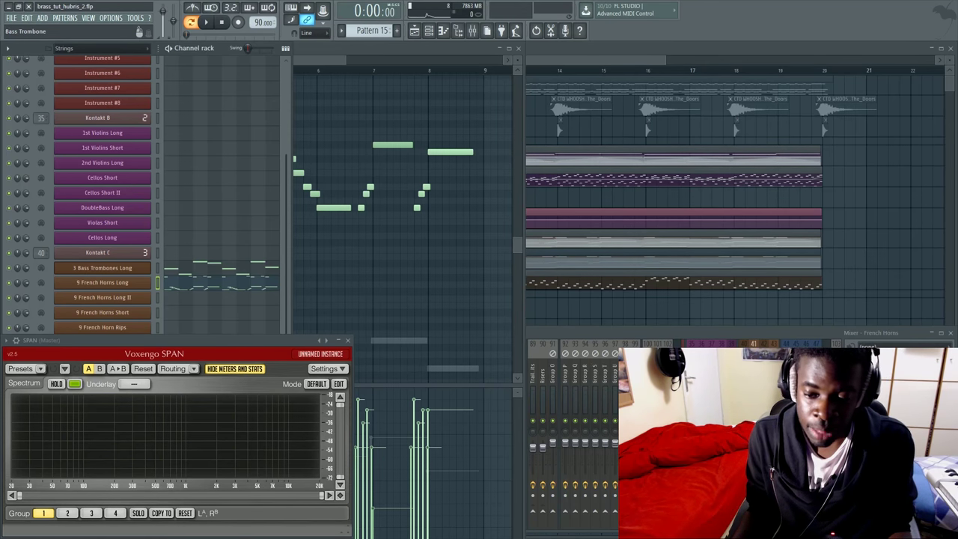
pyautogui.press('F9')
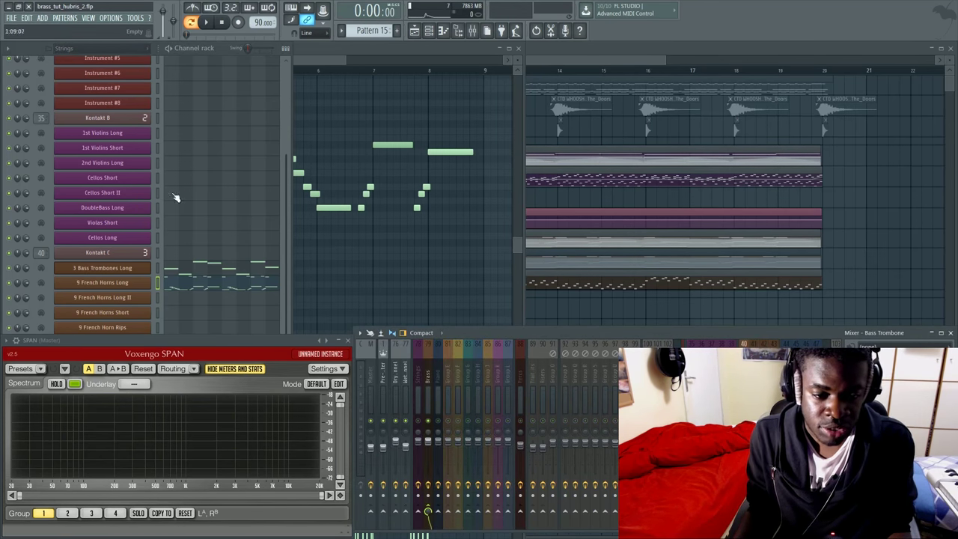
pyautogui.click(189, 270)
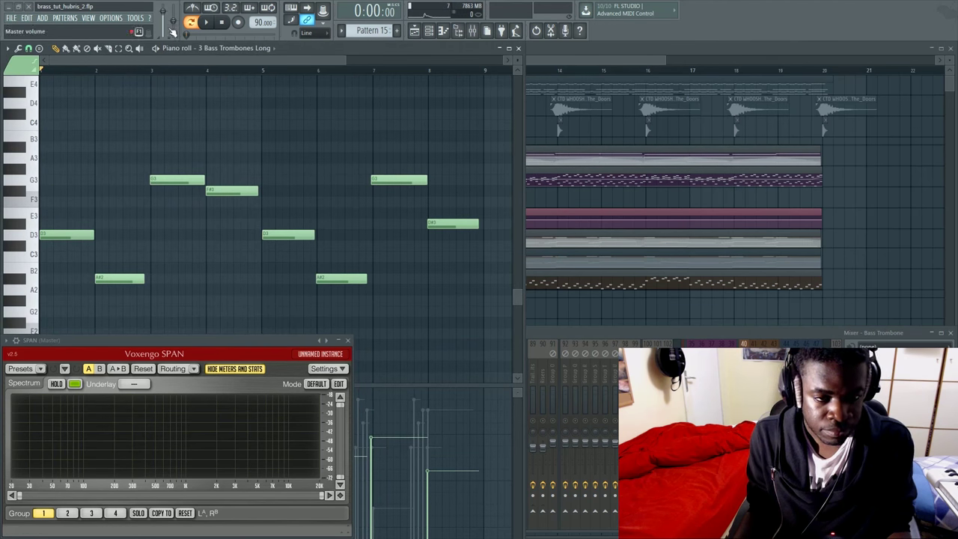
pyautogui.press('space')
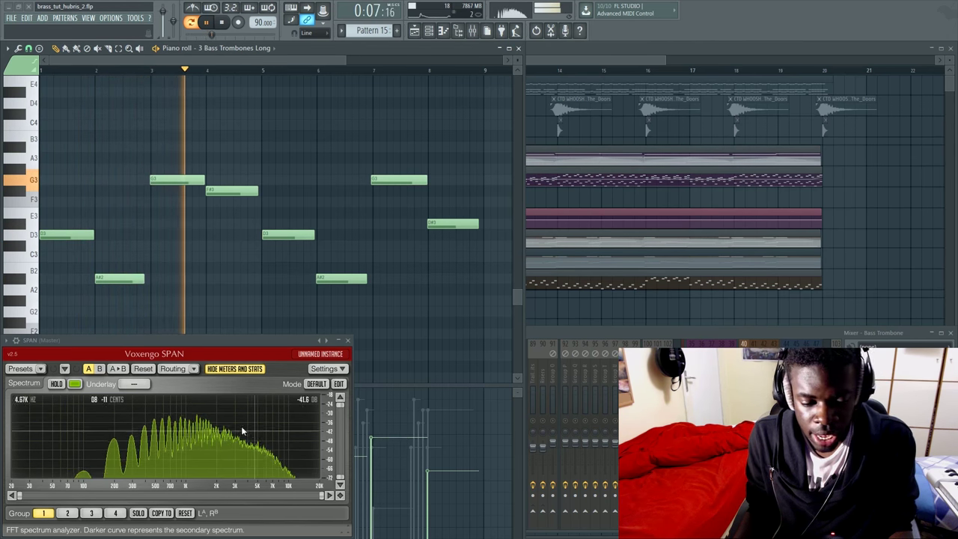
pyautogui.press('space')
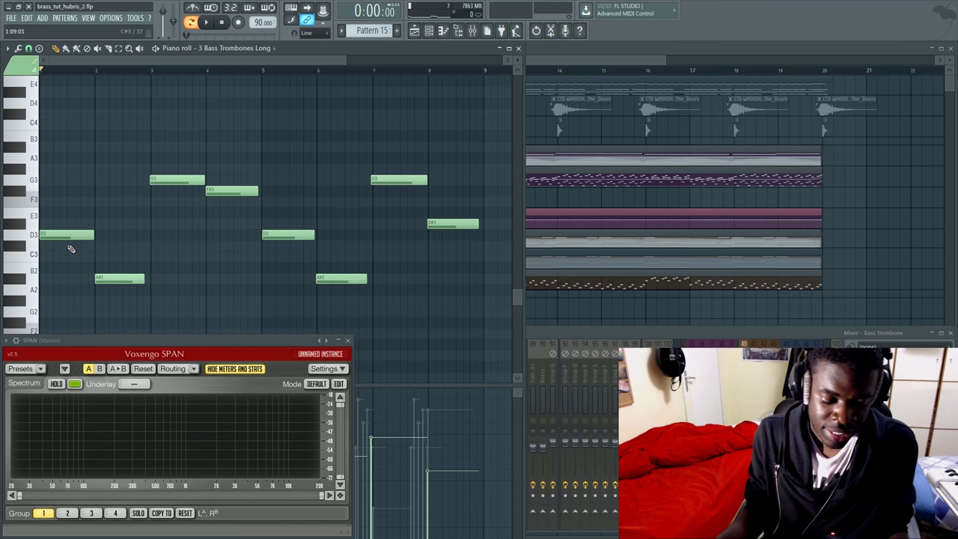
# Play Pattern 15's bass trombones and French horns together with the channel rack and mixer in view
pyautogui.press('F6')
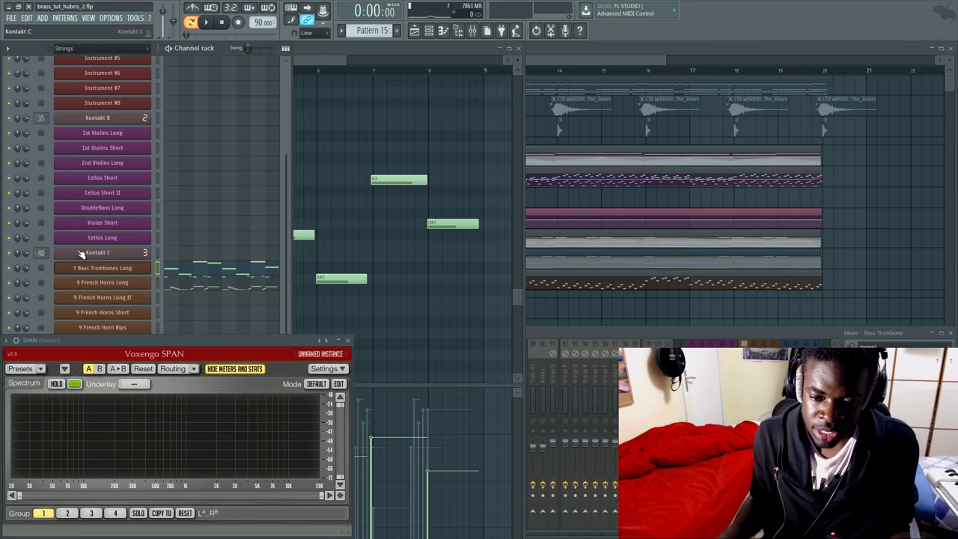
pyautogui.press('F9')
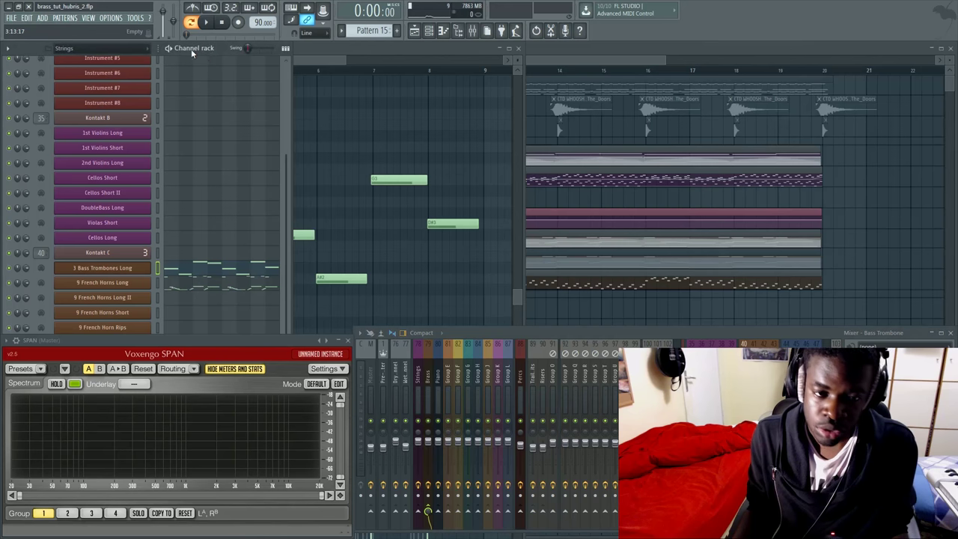
pyautogui.press('space')
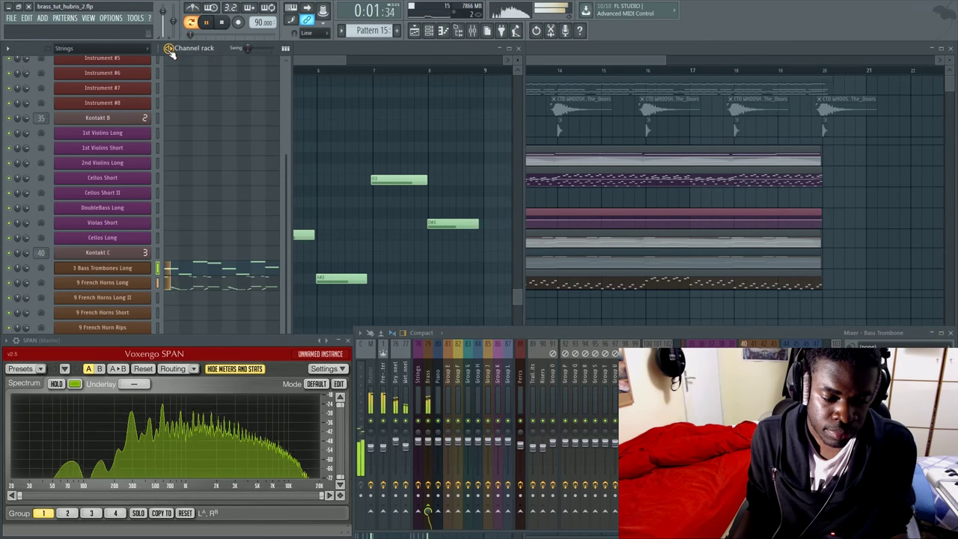
pyautogui.press('space')
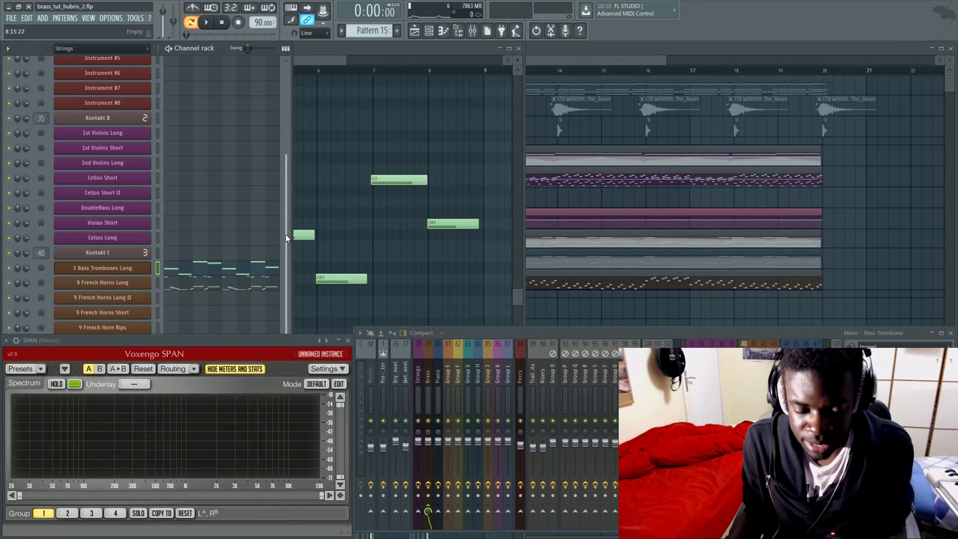
# Open Pattern 18 from the playlist, play its strings and examine the DoubleBass Long notes in the piano roll
pyautogui.click(820, 203)
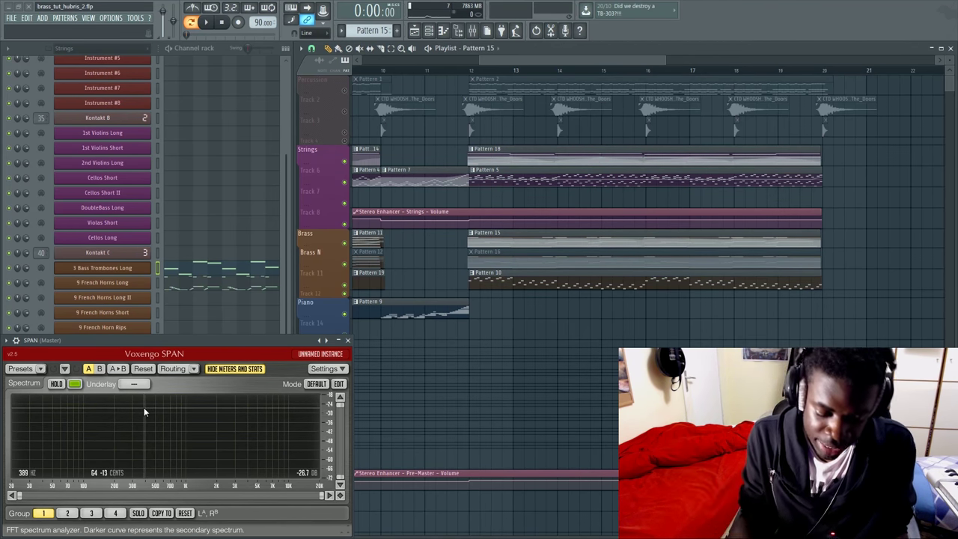
pyautogui.press('F9')
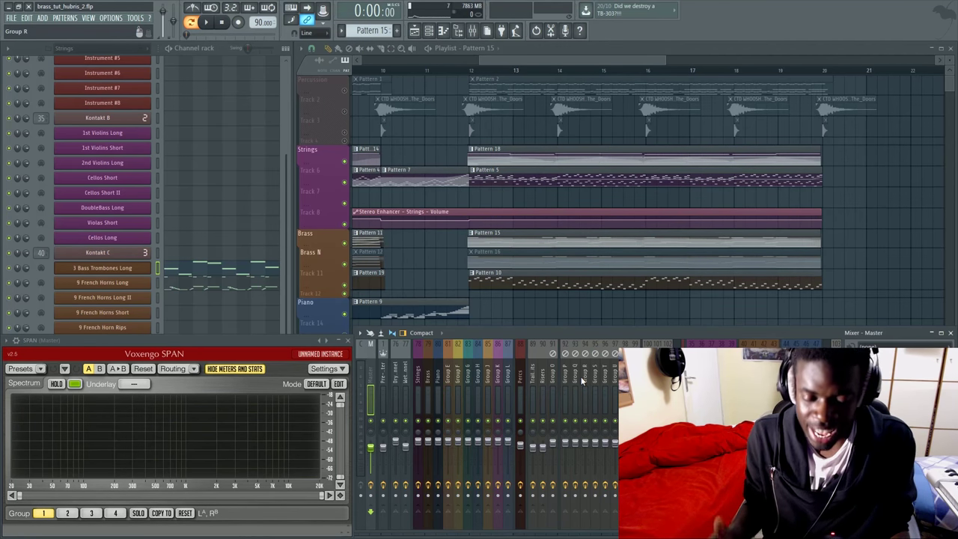
pyautogui.doubleClick(597, 158)
pyautogui.press('F6')
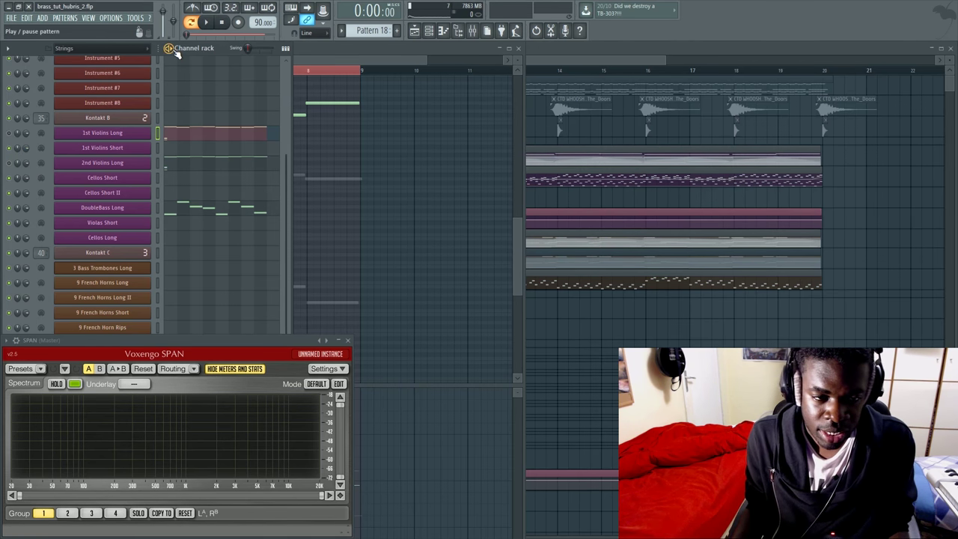
pyautogui.press('space')
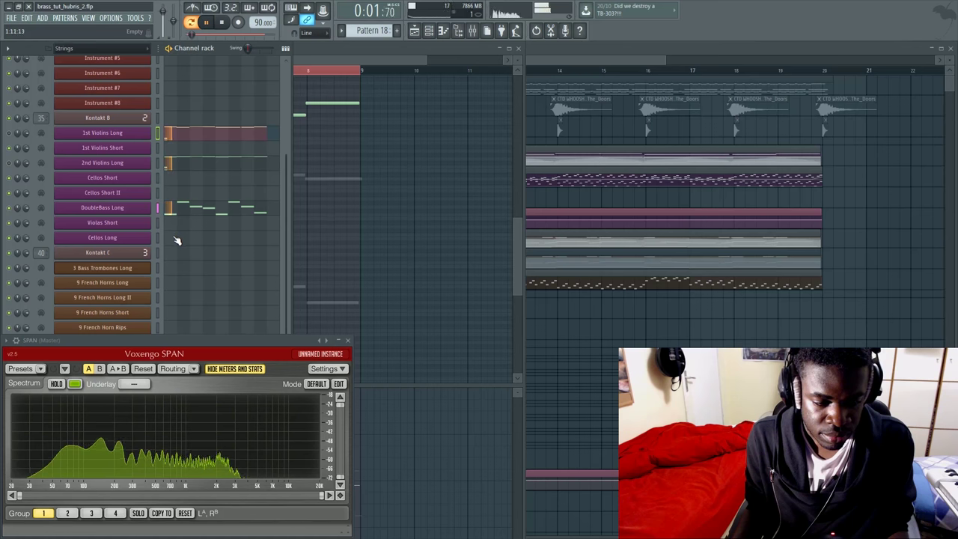
pyautogui.click(184, 209)
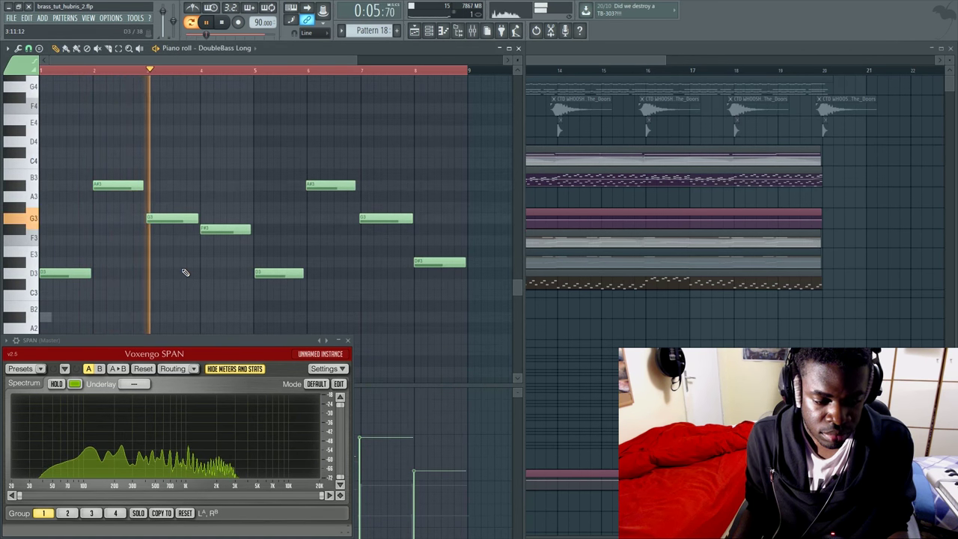
pyautogui.press('space')
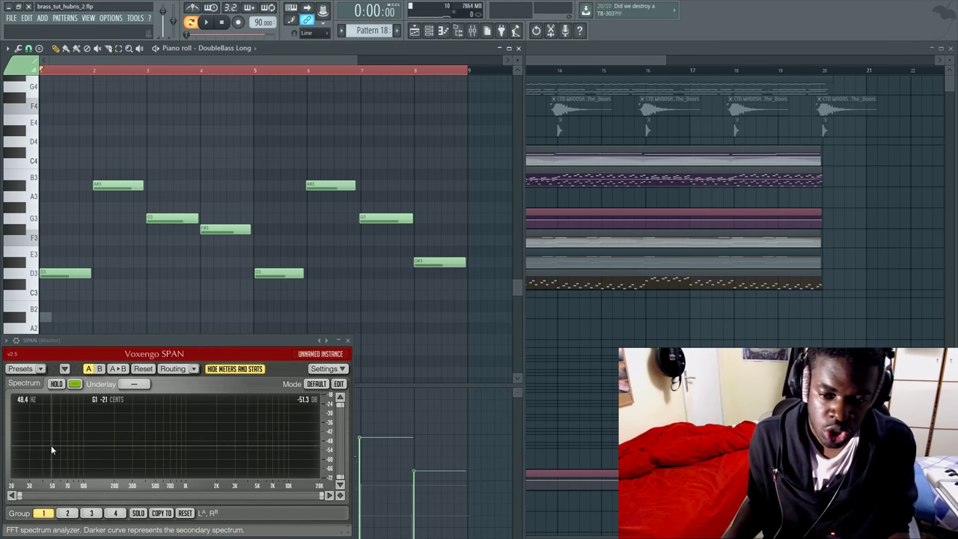
# Play the full arrangement in the playlist from just before bar 12 and check the combined spectrum in SPAN
pyautogui.press('F5')
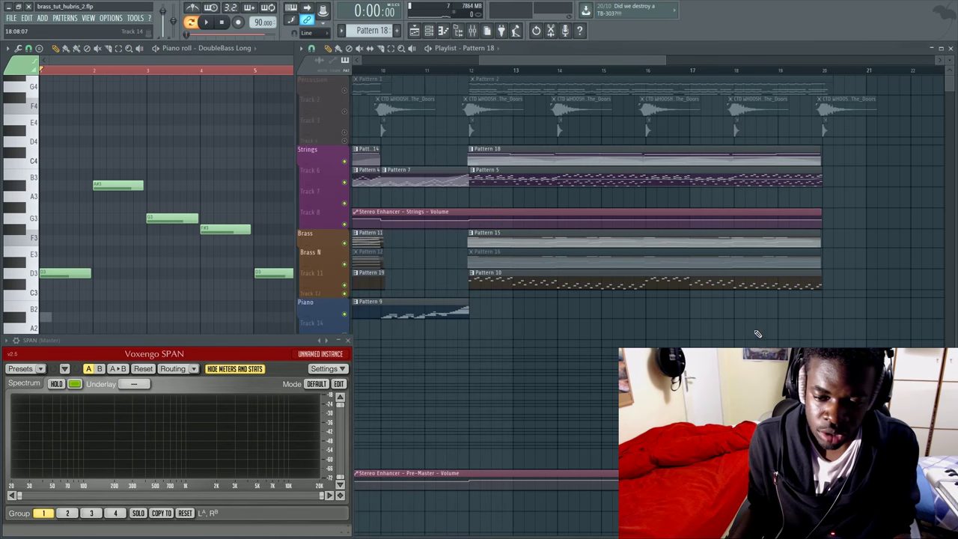
pyautogui.press('F9')
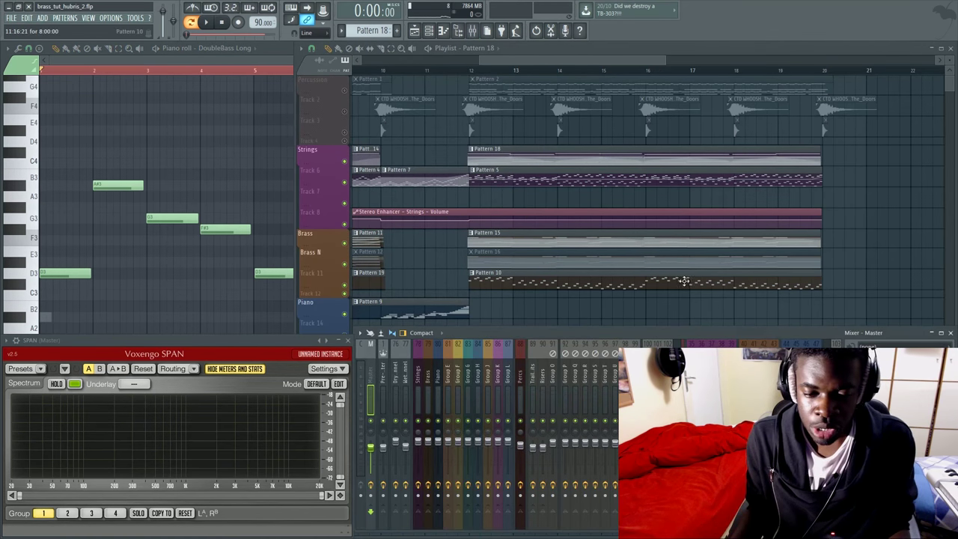
pyautogui.press('F9')
pyautogui.press('F6')
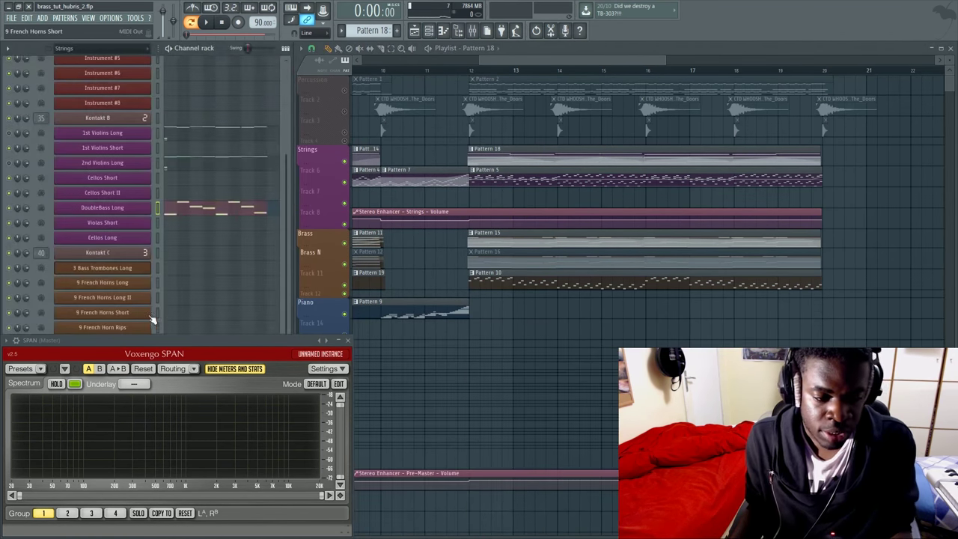
pyautogui.click(458, 74)
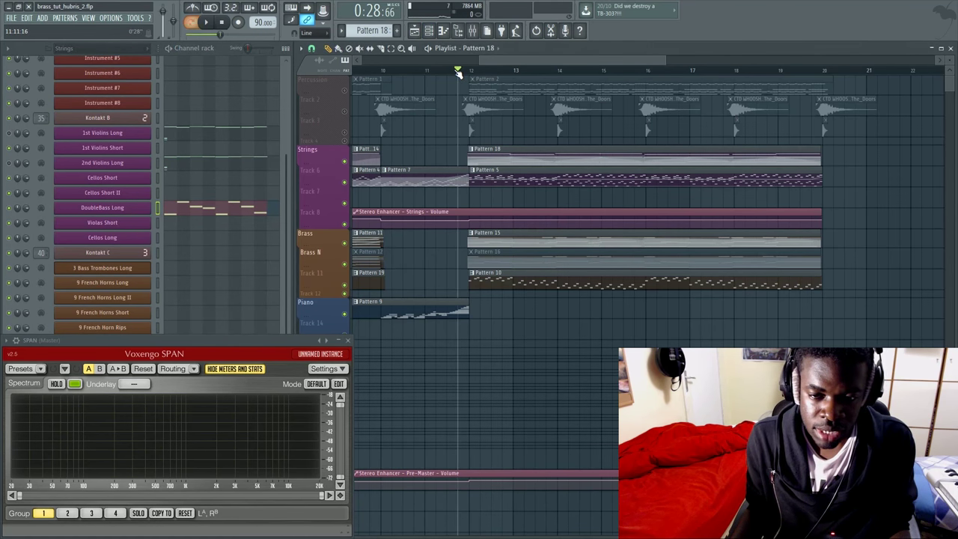
pyautogui.press('space')
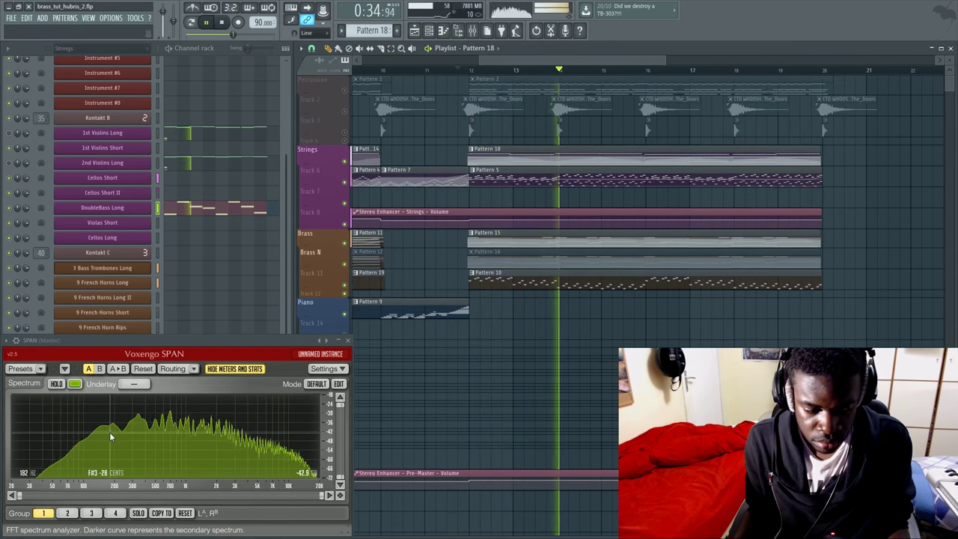
pyautogui.press('space')
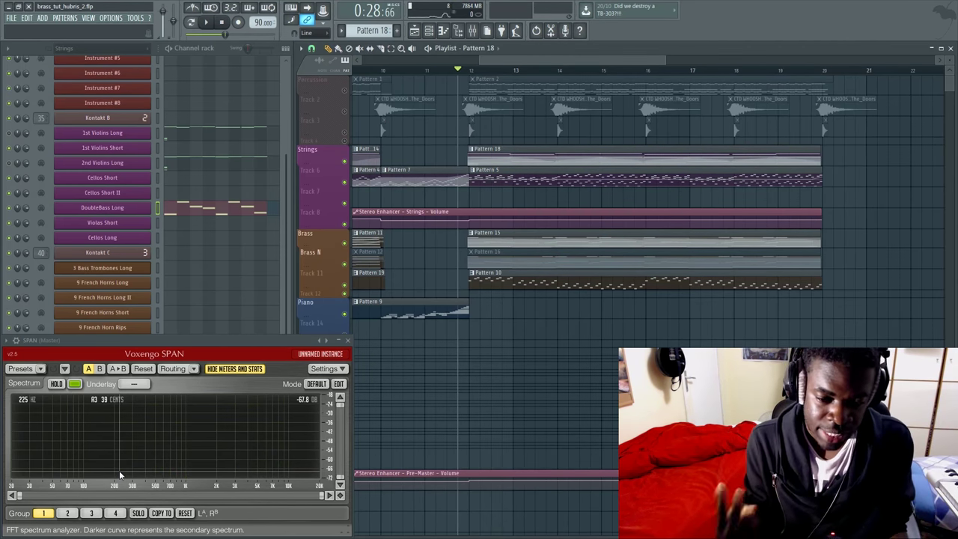
# Open Pattern 15's 9 French Horns Long piano roll and reposition its window beside the channel rack, clear of the channel list
pyautogui.doubleClick(523, 233)
pyautogui.click(231, 229)
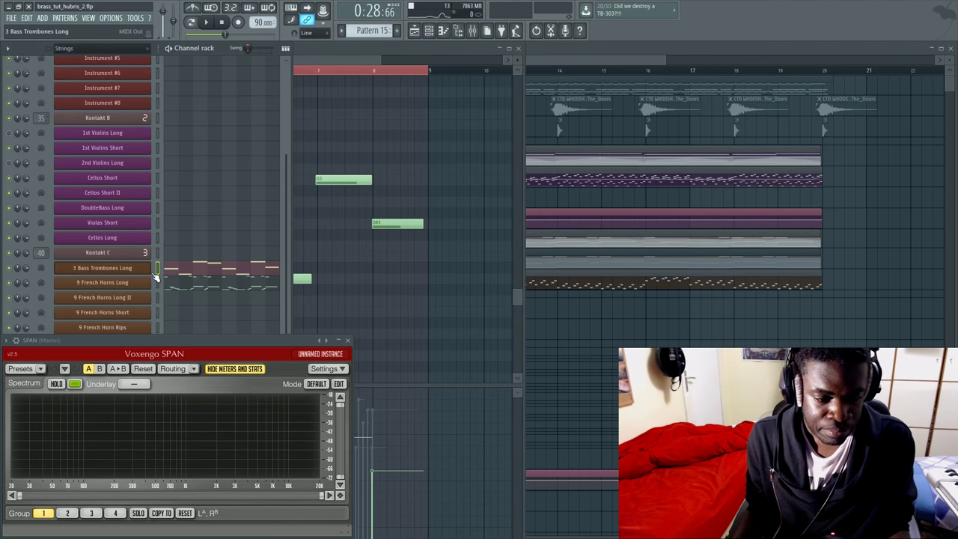
pyautogui.click(212, 287)
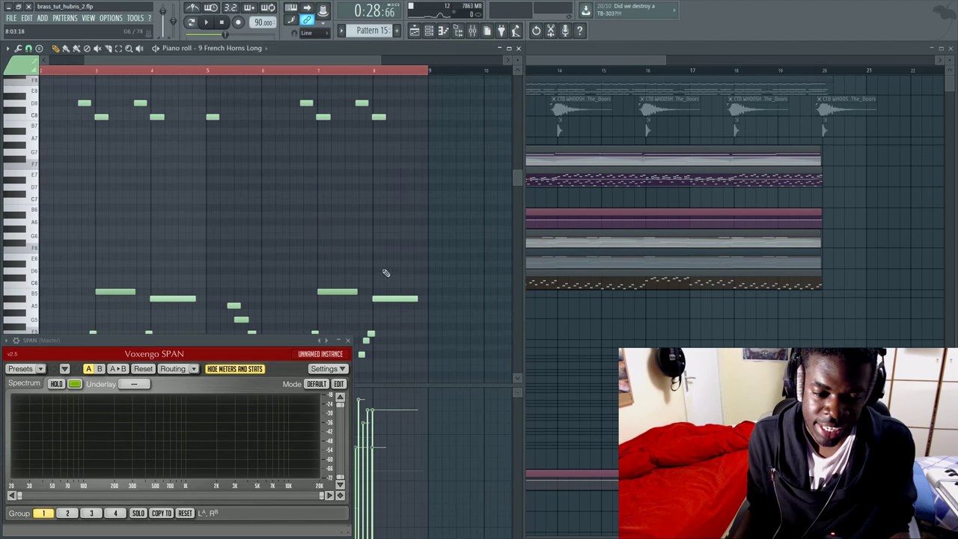
pyautogui.moveTo(303, 51); pyautogui.dragTo(603, 45)
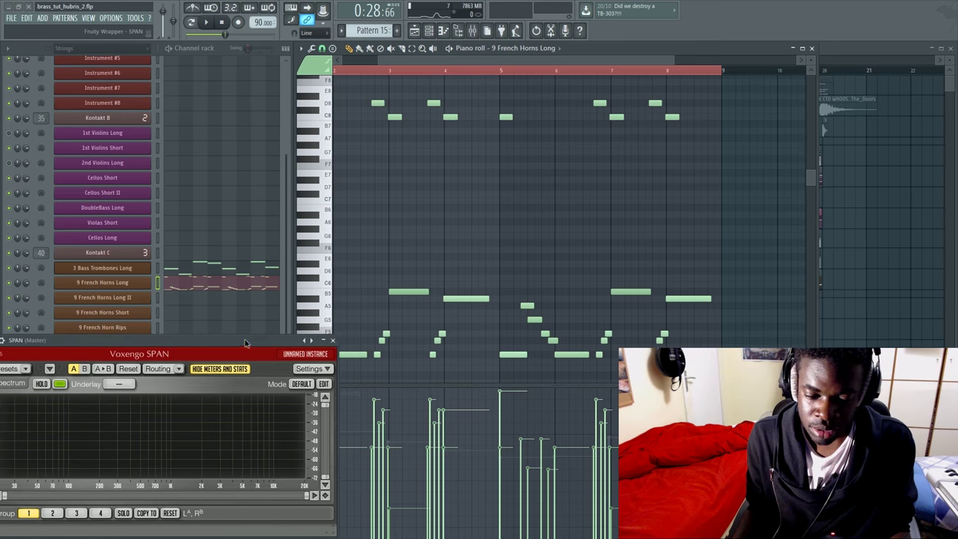
pyautogui.moveTo(269, 340); pyautogui.dragTo(235, 345)
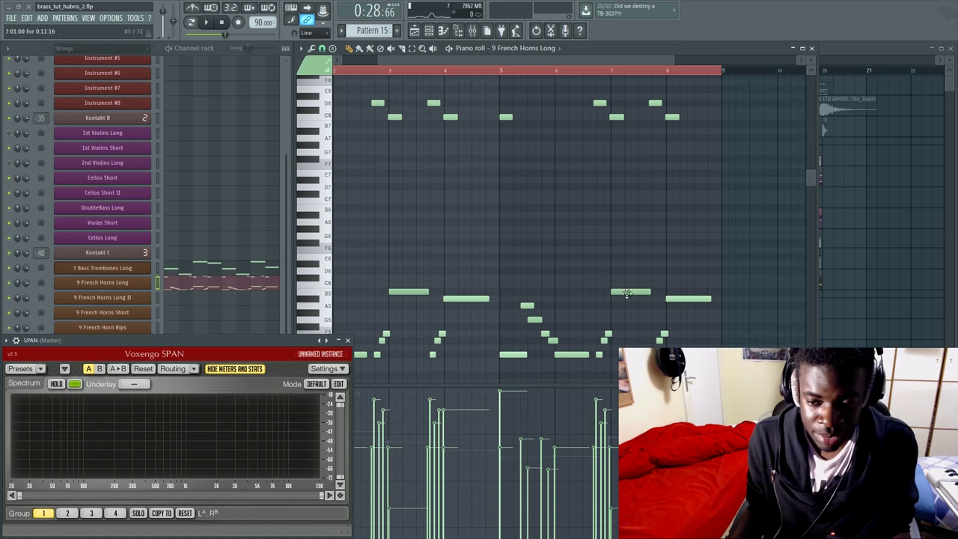
# Open Pattern 16's 3 Bass Trombones Long piano roll and review its notes from bar 1
pyautogui.press('F5')
pyautogui.doubleClick(563, 264)
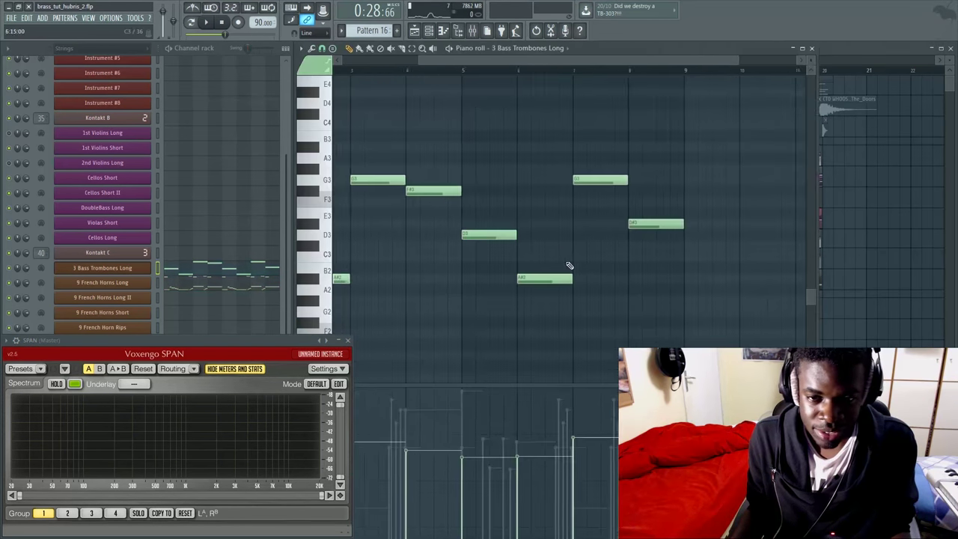
pyautogui.hscroll(1, 569, 268)
pyautogui.hscroll(-5, 539, 202)
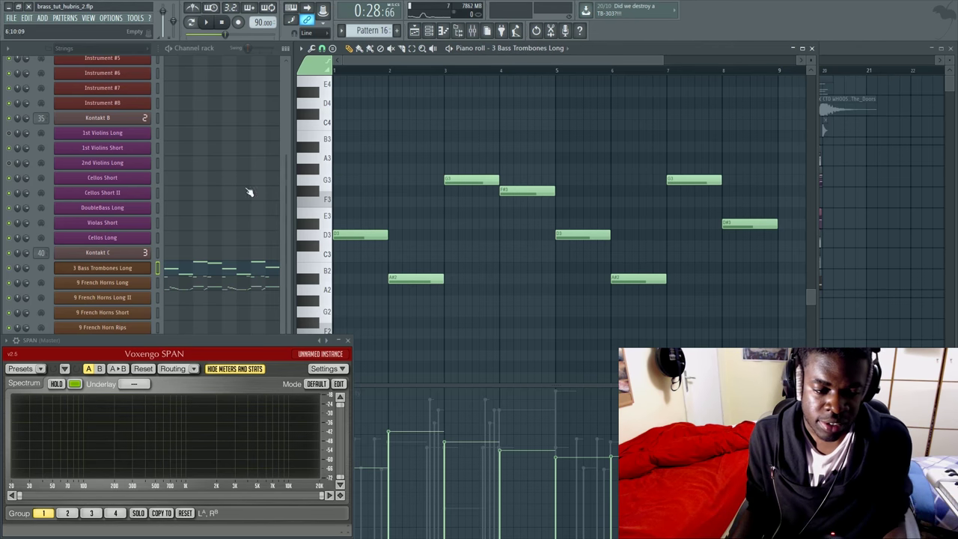
# Solo the 9 French Horns Long channel and open its Pattern 16 notes in the piano roll
pyautogui.click(9, 283)
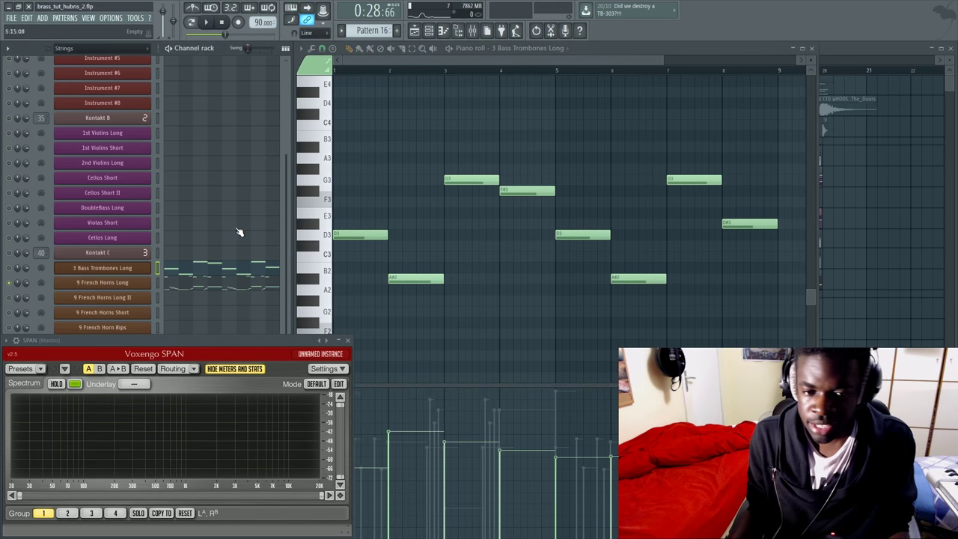
pyautogui.rightClick(385, 176)
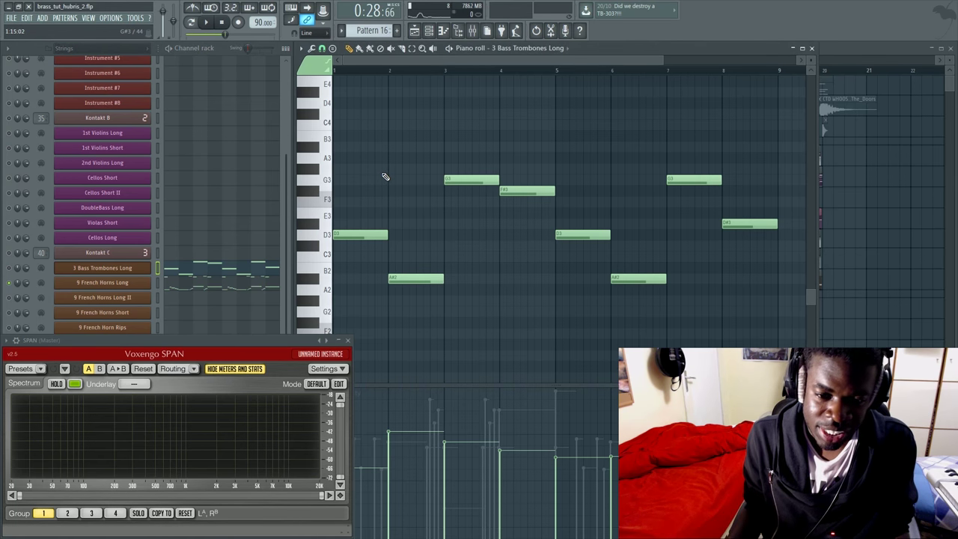
pyautogui.hscroll(2, 391, 168)
pyautogui.hscroll(-2, 408, 127)
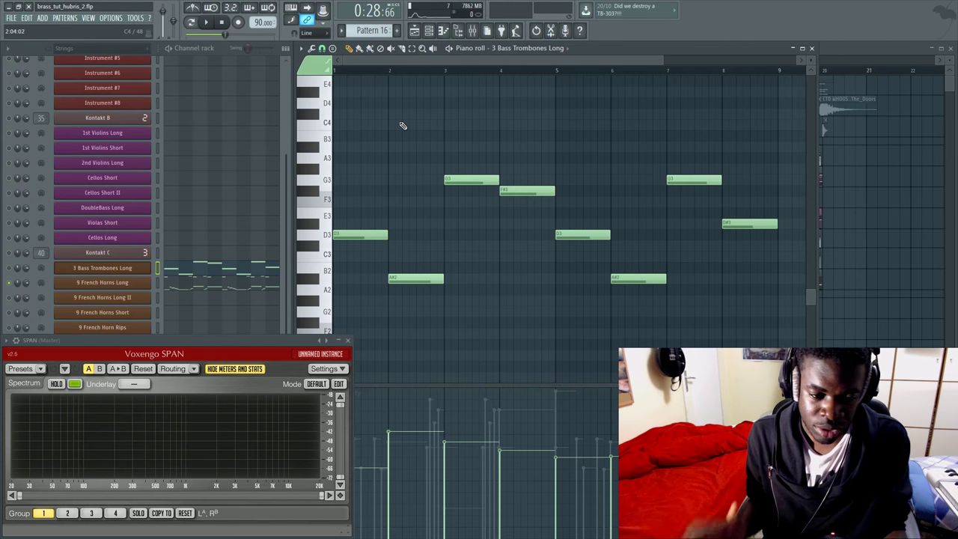
pyautogui.click(216, 285)
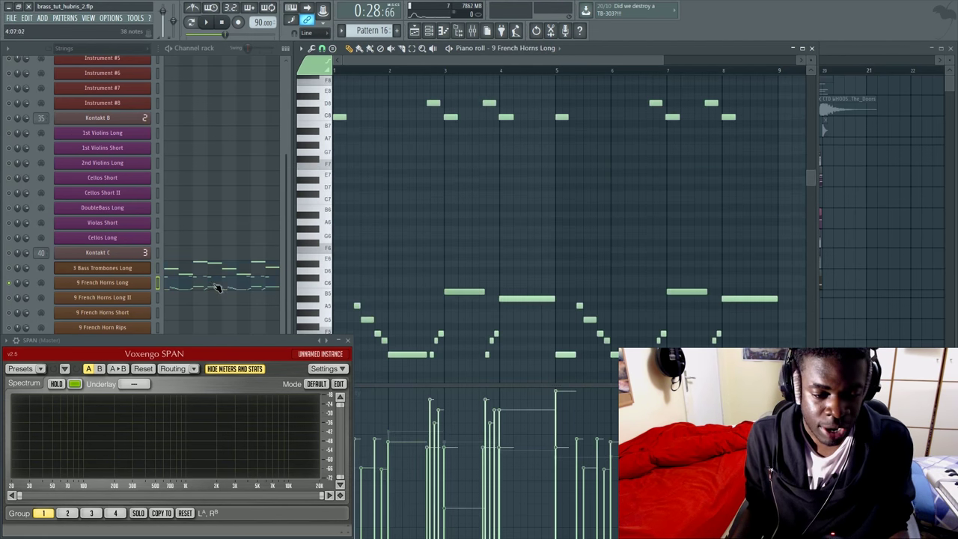
# Play Pattern 16's soloed 9 French Horns Long part and check its spectrum in SPAN
pyautogui.scroll(-4, 406, 207)
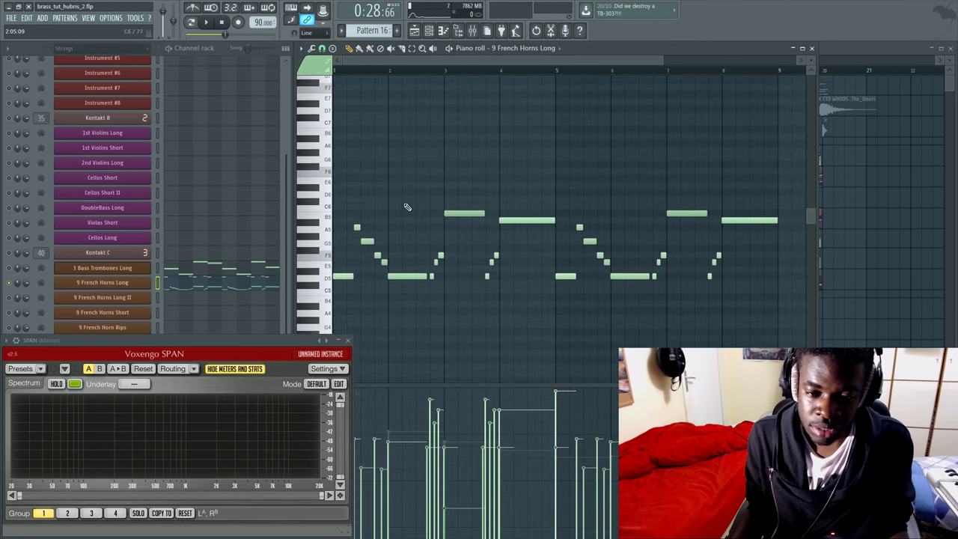
pyautogui.press('space')
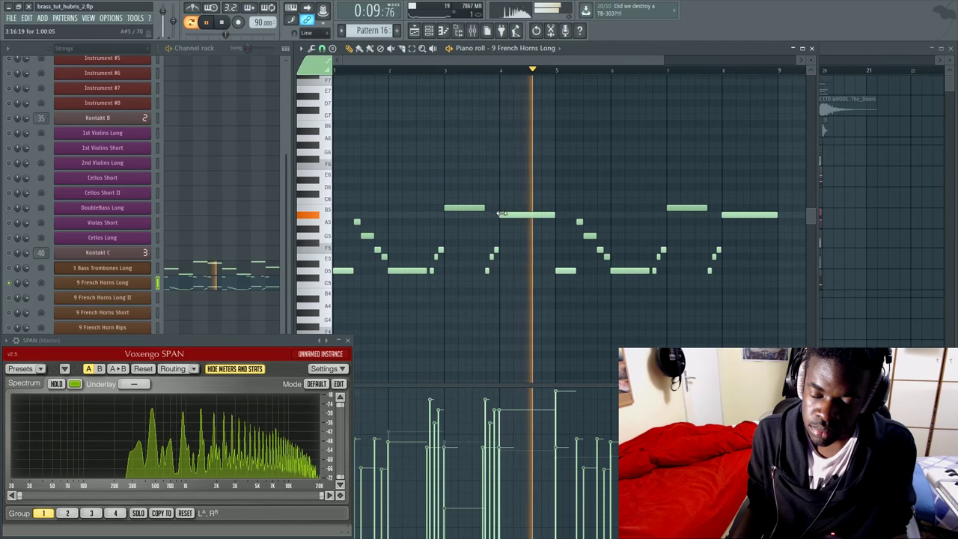
pyautogui.press('space')
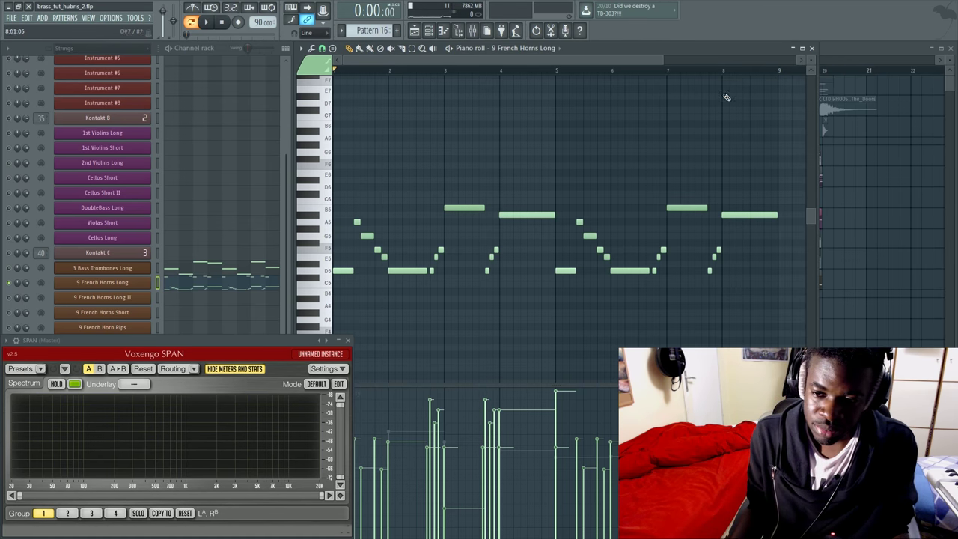
# Open Pattern 18 from the playlist, return, and open Pattern 15's 9 French Horns Long notes in the piano roll
pyautogui.press('F5')
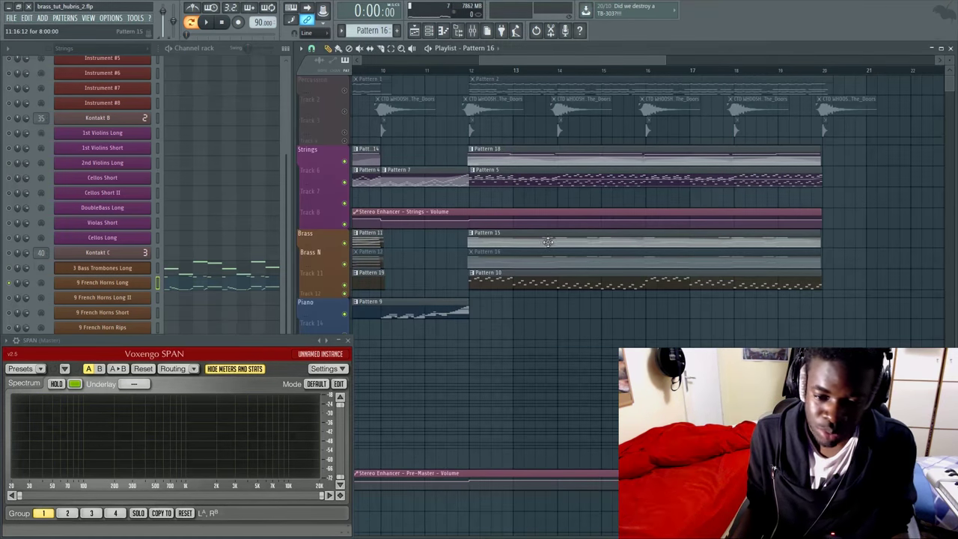
pyautogui.doubleClick(509, 152)
pyautogui.press('F5')
pyautogui.scroll(-2, 494, 193)
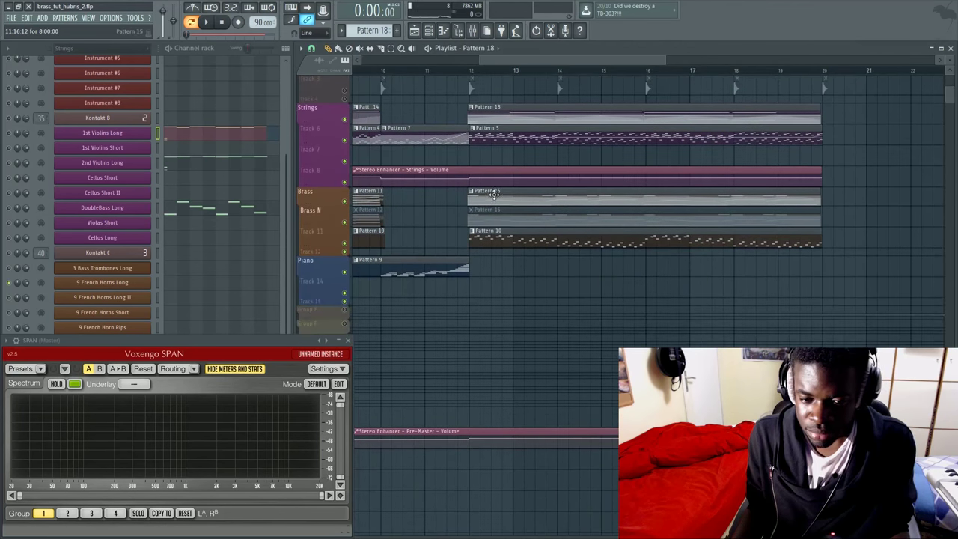
pyautogui.doubleClick(494, 192)
pyautogui.click(238, 290)
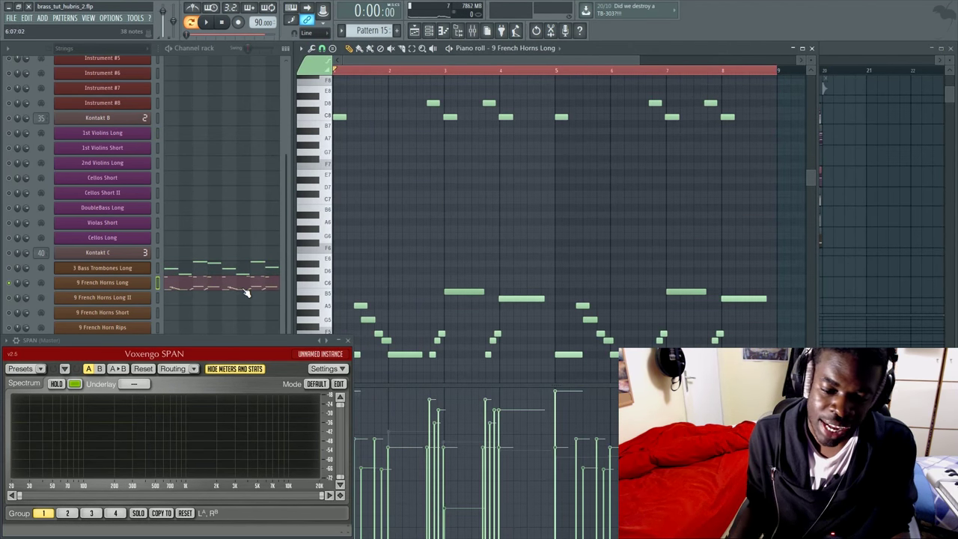
# Clear the time selection and review Pattern 15's 9 French Horns Long melody, its high C8 and D8 notes and the ghost notes below
pyautogui.scroll(-4, 366, 221)
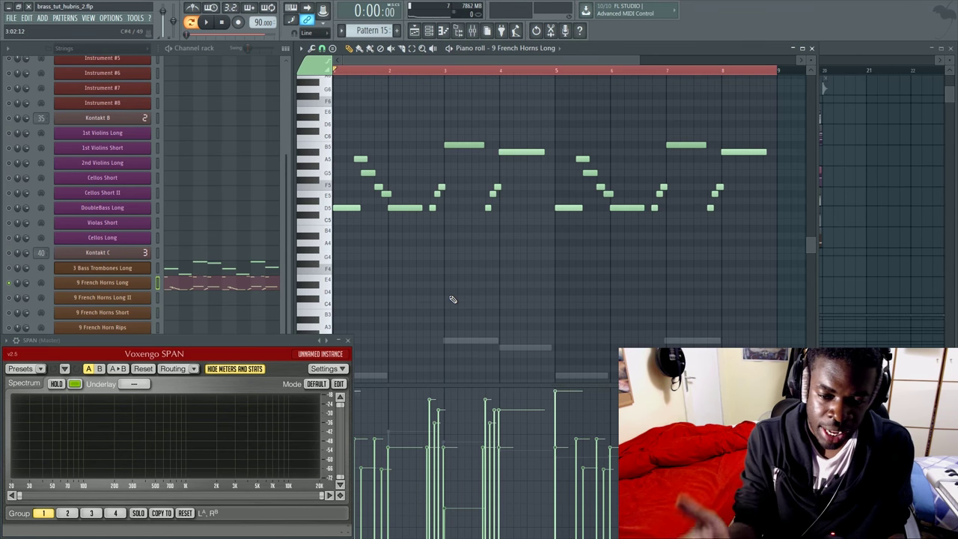
pyautogui.click(535, 75)
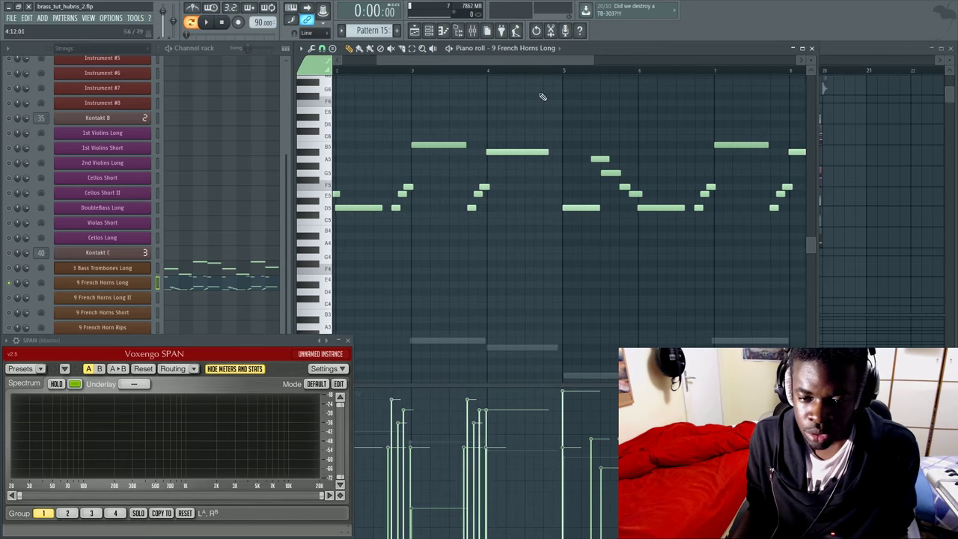
pyautogui.scroll(4, 461, 243)
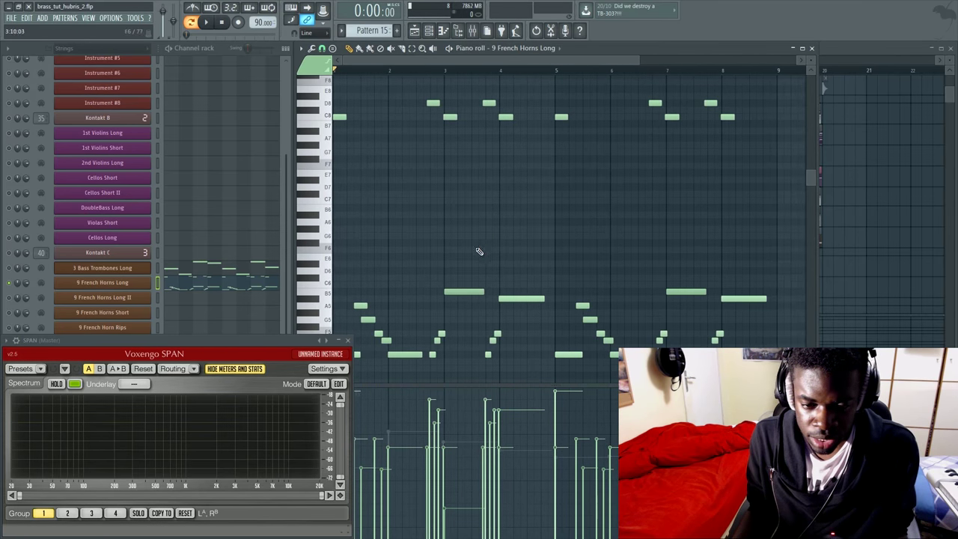
pyautogui.scroll(-3, 479, 252)
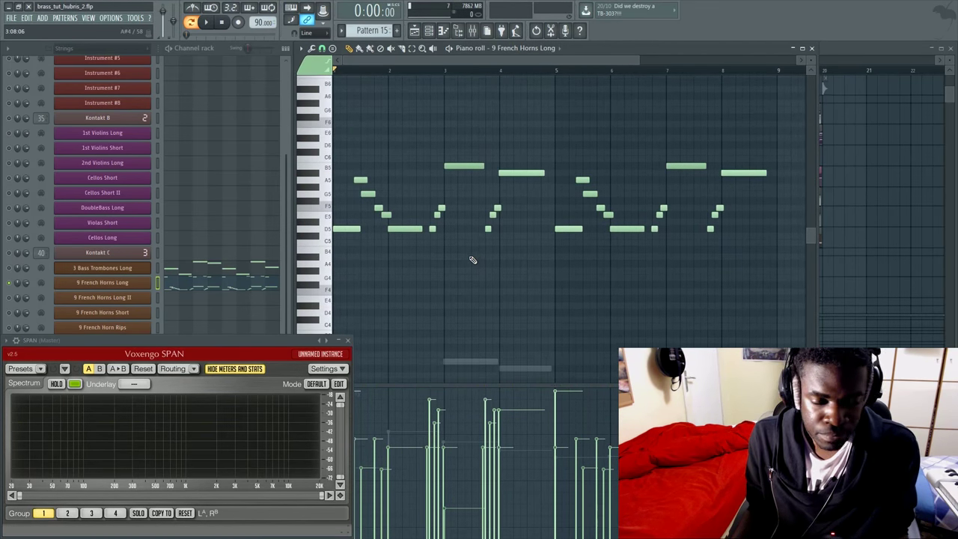
pyautogui.scroll(-1, 473, 260)
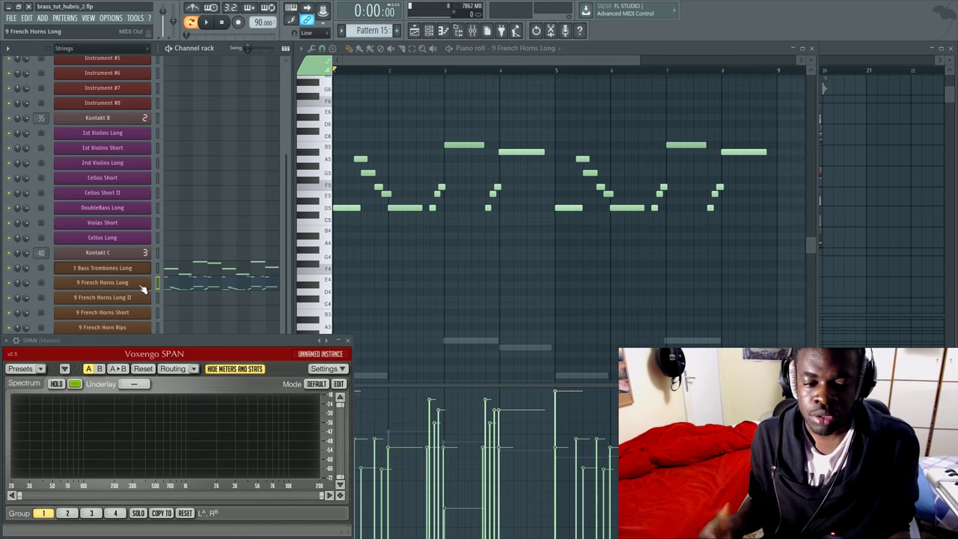
# Solo 3 Bass Trombones Long and play its Pattern 15 notes to check their spectrum, then shift the piano roll off the playlist's track names
pyautogui.click(191, 269)
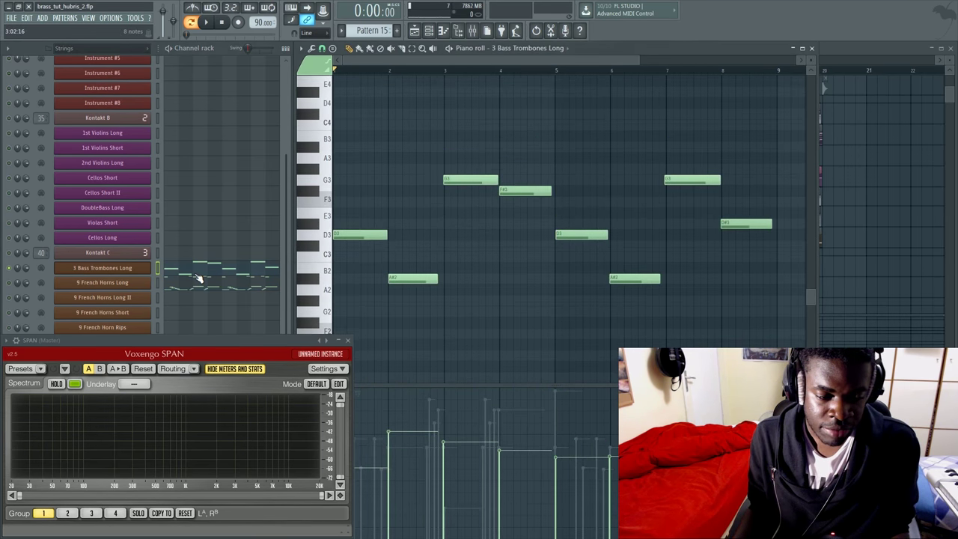
pyautogui.scroll(-1, 389, 105)
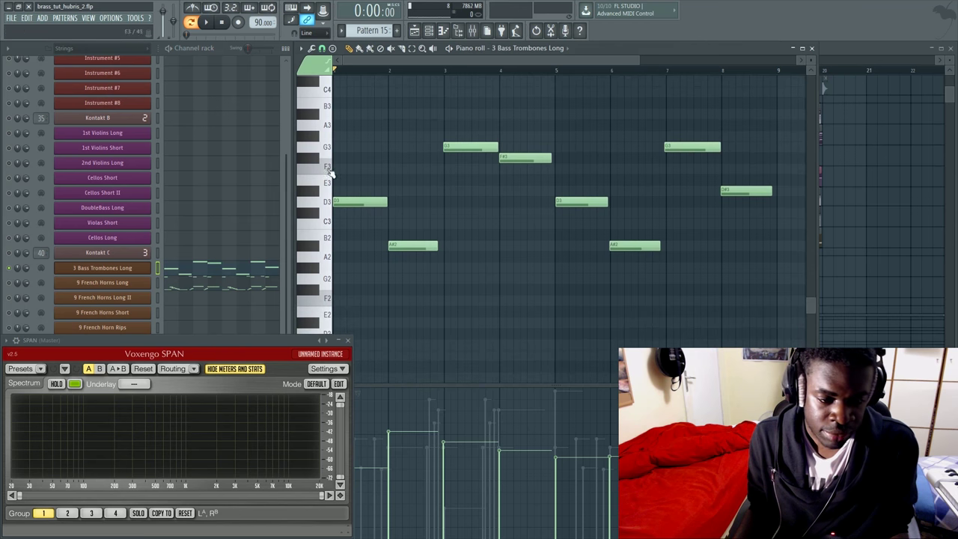
pyautogui.click(450, 48)
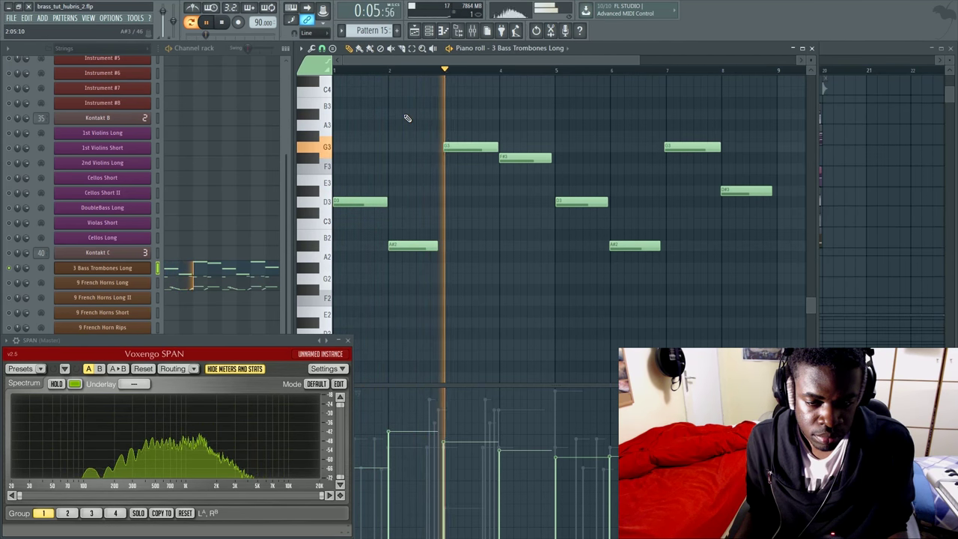
pyautogui.press('space')
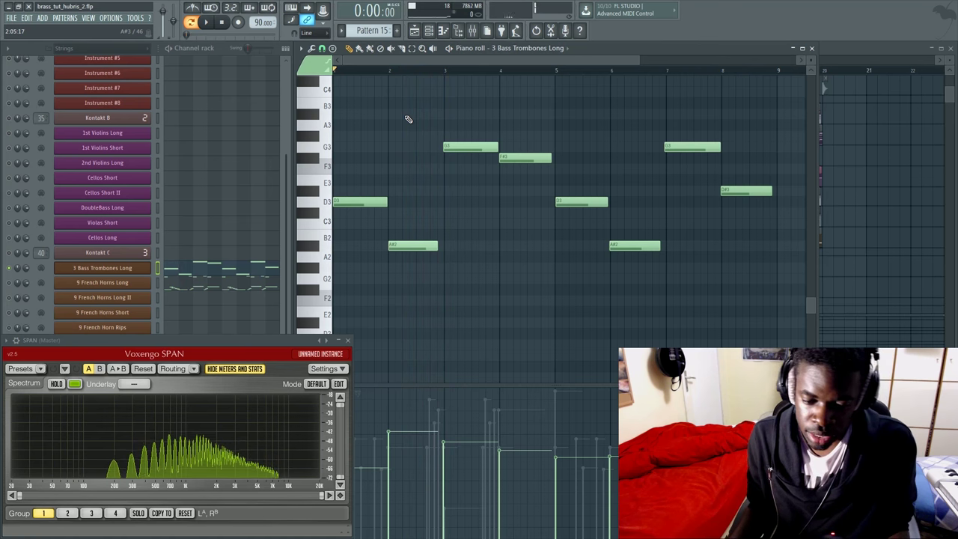
pyautogui.moveTo(590, 48); pyautogui.dragTo(649, 44)
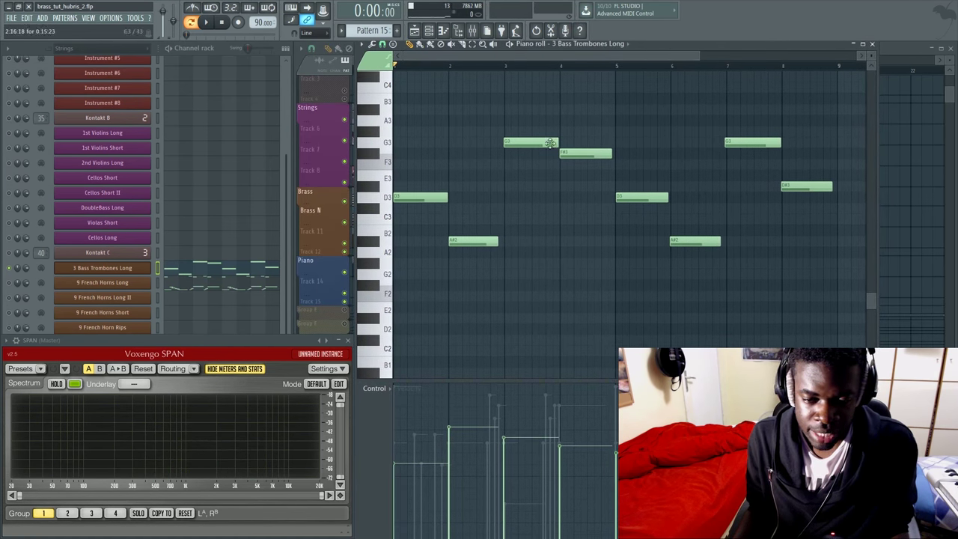
# Lower the 3 Bass Trombones Long channel's MOD to 96 and EXP to 99, then close its settings
pyautogui.click(131, 269)
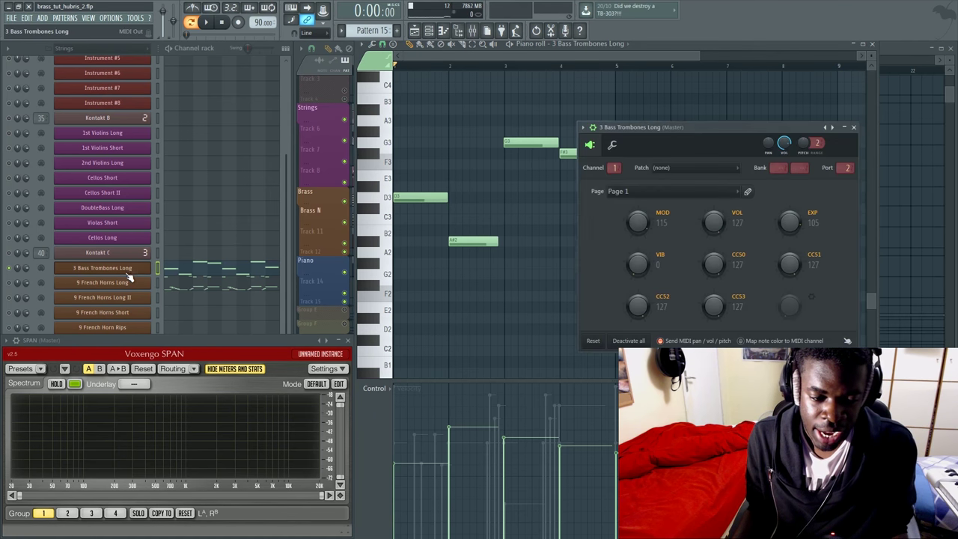
pyautogui.moveTo(707, 124); pyautogui.dragTo(240, 101)
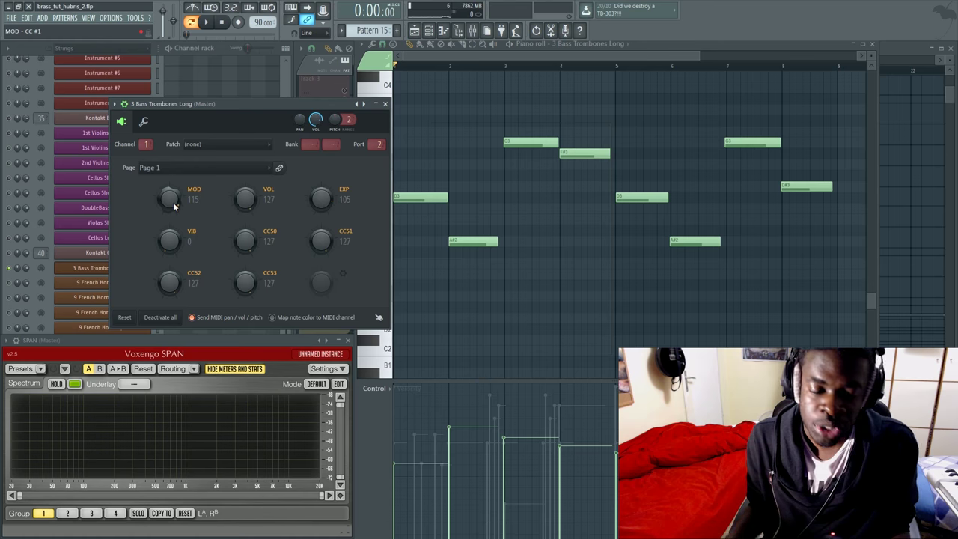
pyautogui.moveTo(173, 207); pyautogui.dragTo(172, 222)
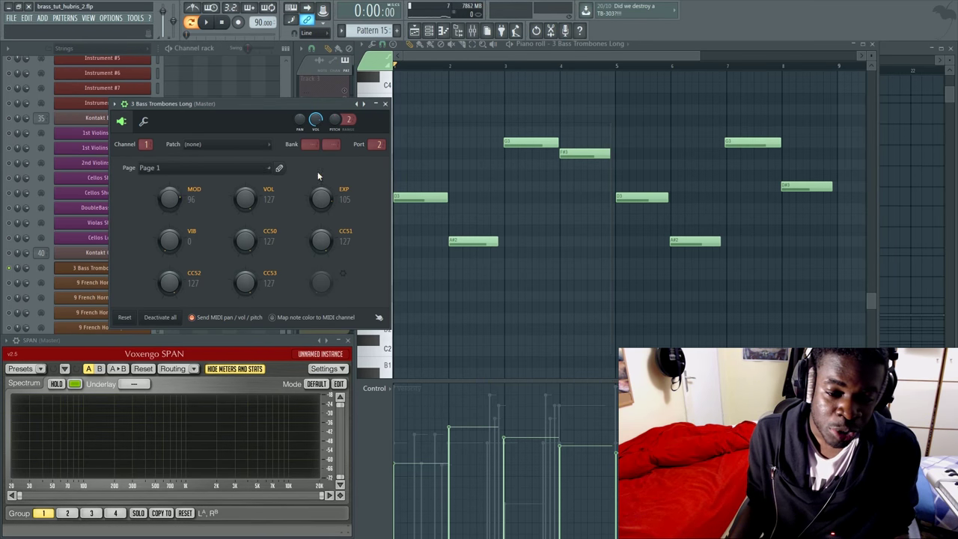
pyautogui.moveTo(321, 180); pyautogui.dragTo(321, 189)
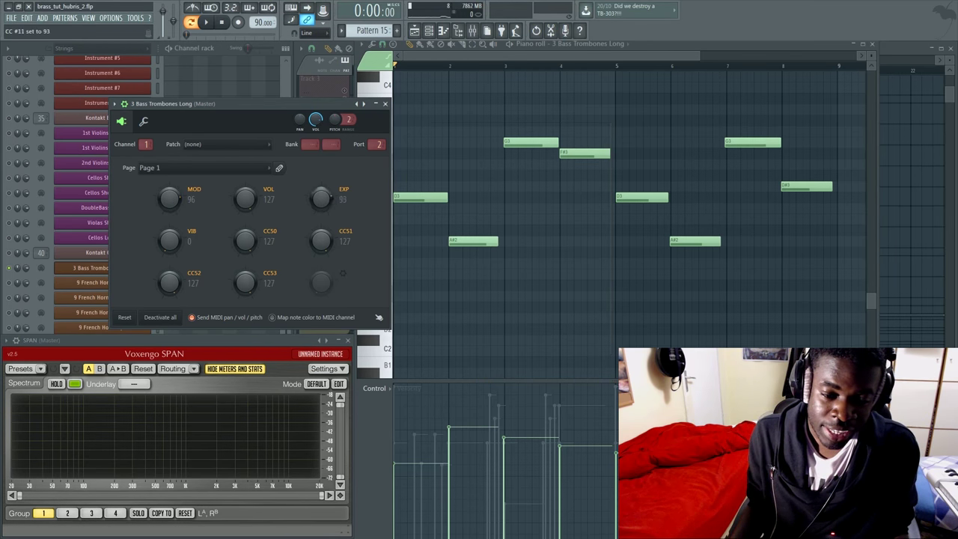
pyautogui.click(385, 103)
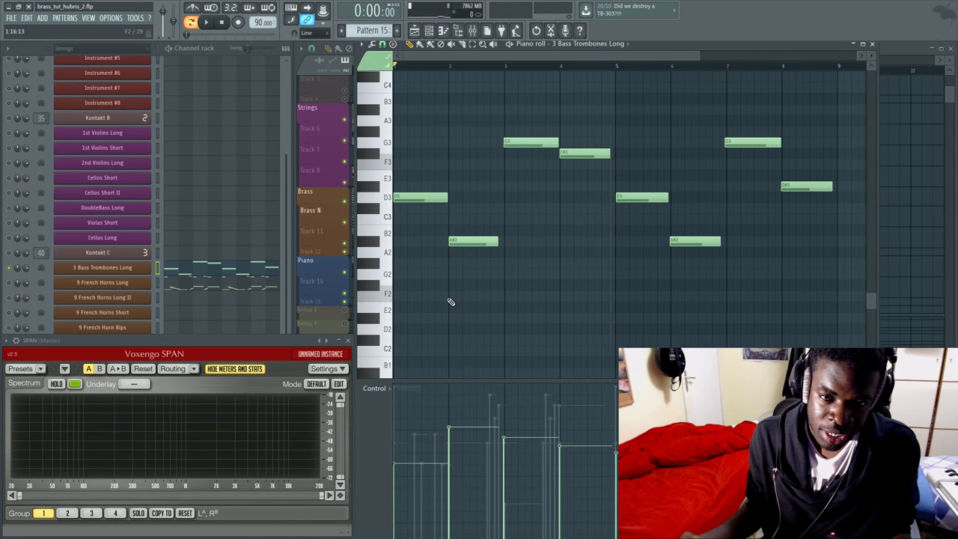
# Reopen the 3 Bass Trombones Long settings, set MOD to 104 and EXP to 93, and close them
pyautogui.click(104, 271)
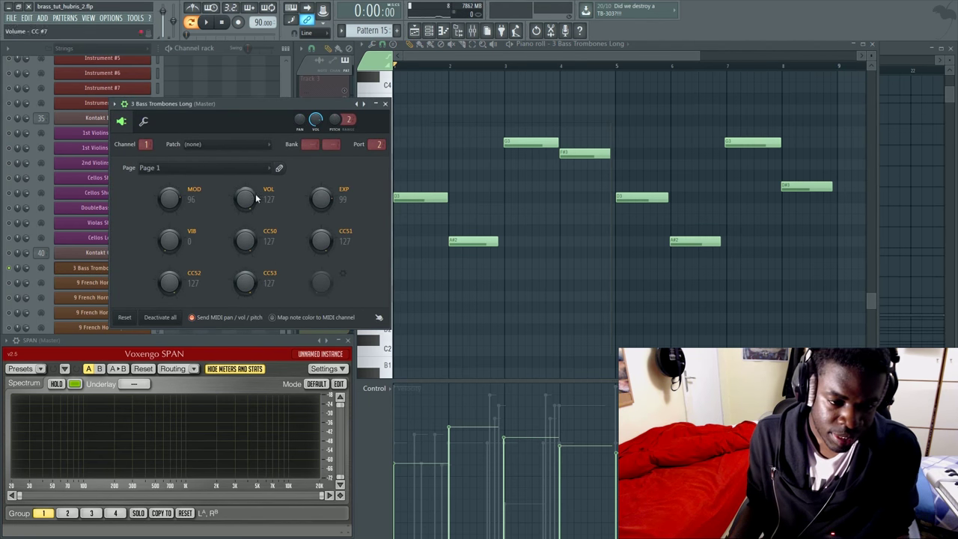
pyautogui.moveTo(251, 105); pyautogui.dragTo(287, 119)
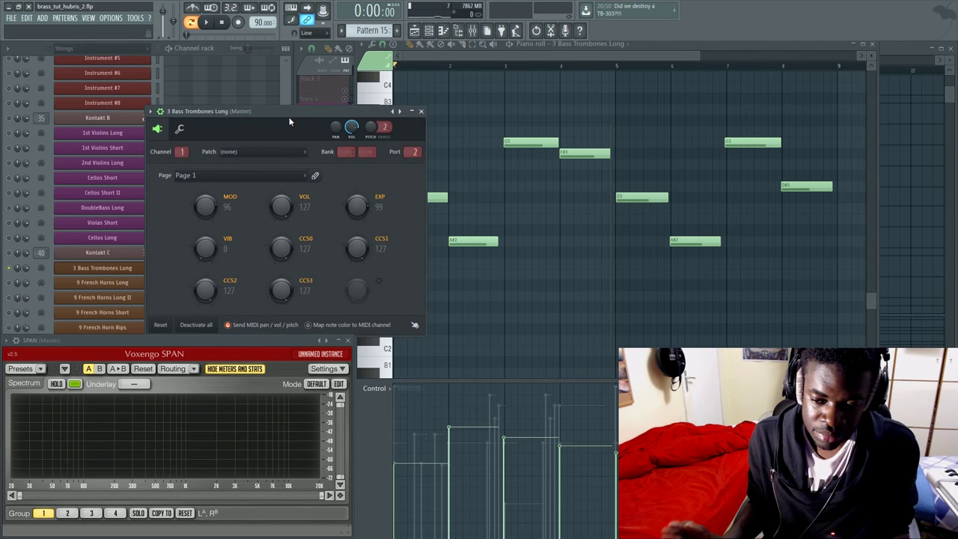
pyautogui.moveTo(211, 210); pyautogui.dragTo(218, 201)
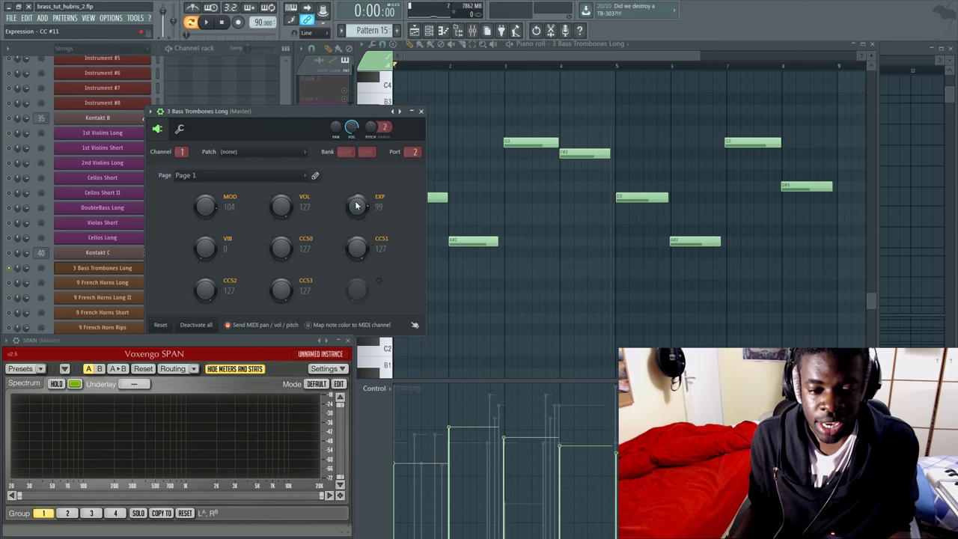
pyautogui.moveTo(357, 205); pyautogui.dragTo(357, 211)
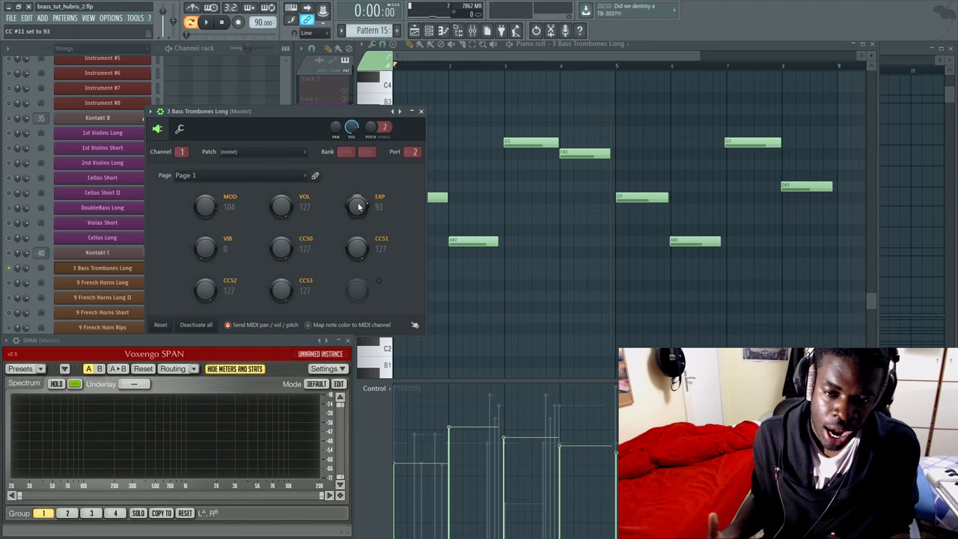
pyautogui.click(421, 110)
# Show the 3 Bass Trombones Long EXP automation below the notes and switch the lane to its MOD automation
pyautogui.click(389, 389)
pyautogui.moveTo(395, 427)
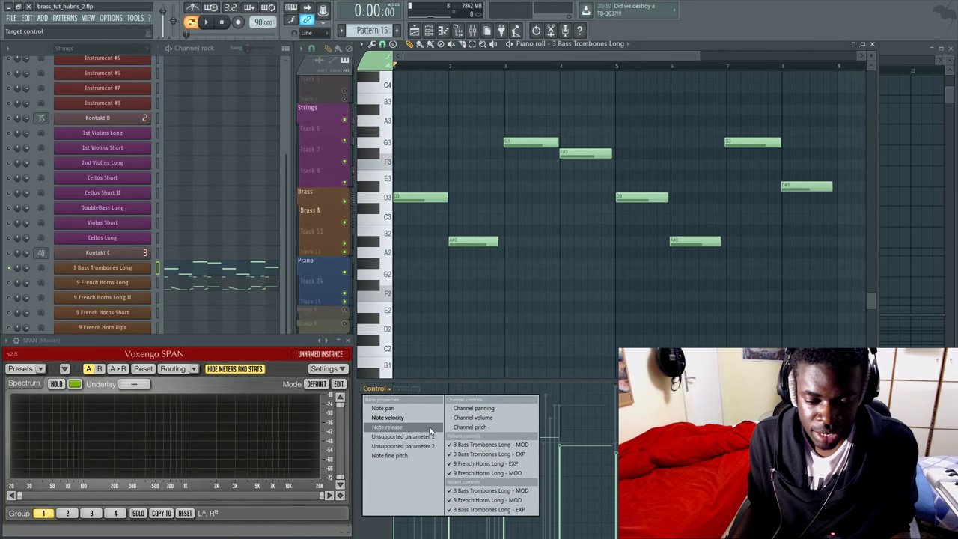
pyautogui.click(472, 454)
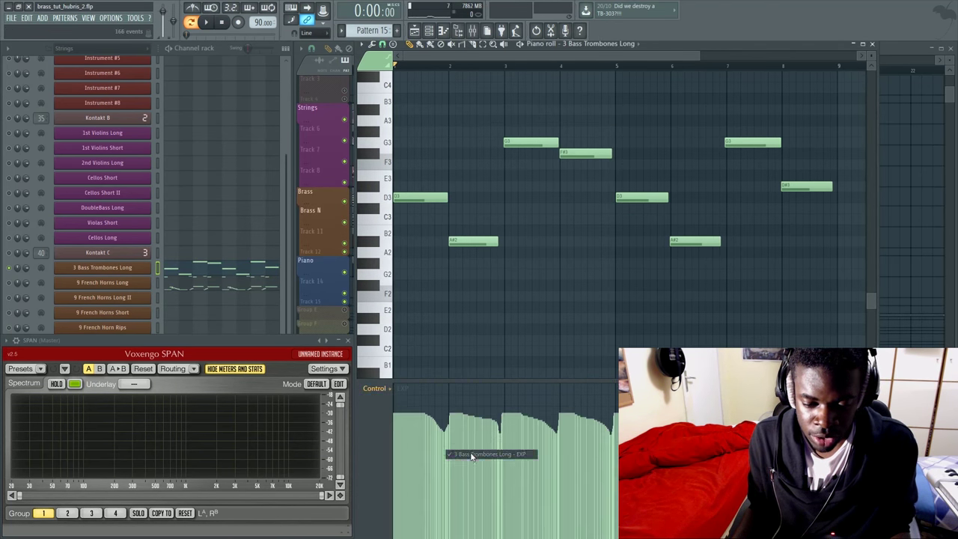
pyautogui.click(389, 390)
pyautogui.click(475, 445)
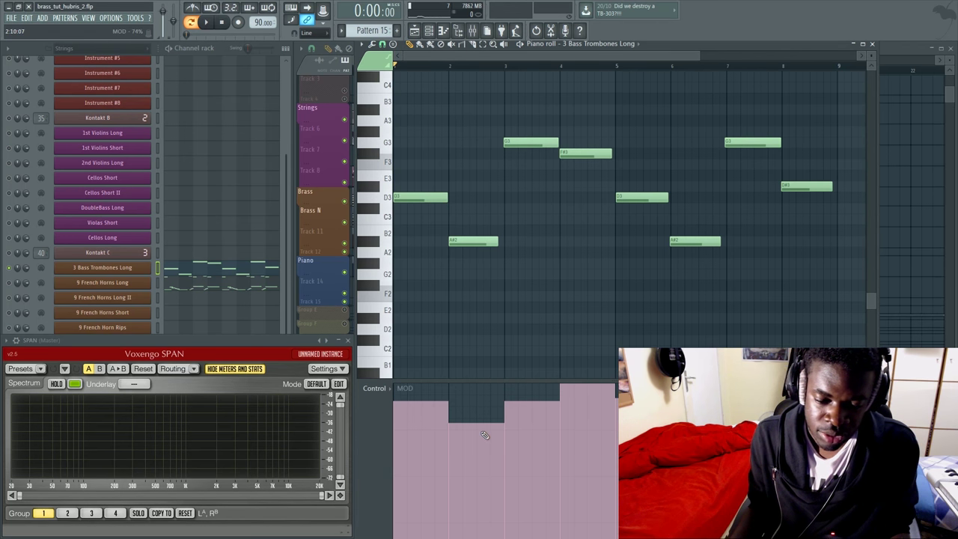
# Lower the MOD automation across bar 2 and play the A#2 note from just before bar 2 to check its spectrum in SPAN
pyautogui.moveTo(453, 444)
pyautogui.mouseDown()
pyautogui.moveTo(524, 441)
pyautogui.moveTo(508, 417)
pyautogui.moveTo(496, 441)
pyautogui.mouseUp()
pyautogui.click(452, 461)
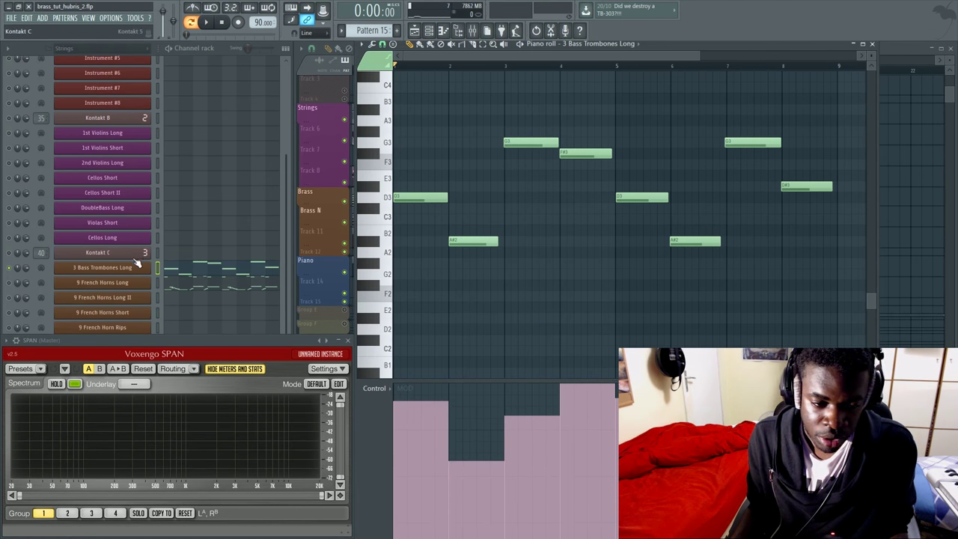
pyautogui.click(442, 66)
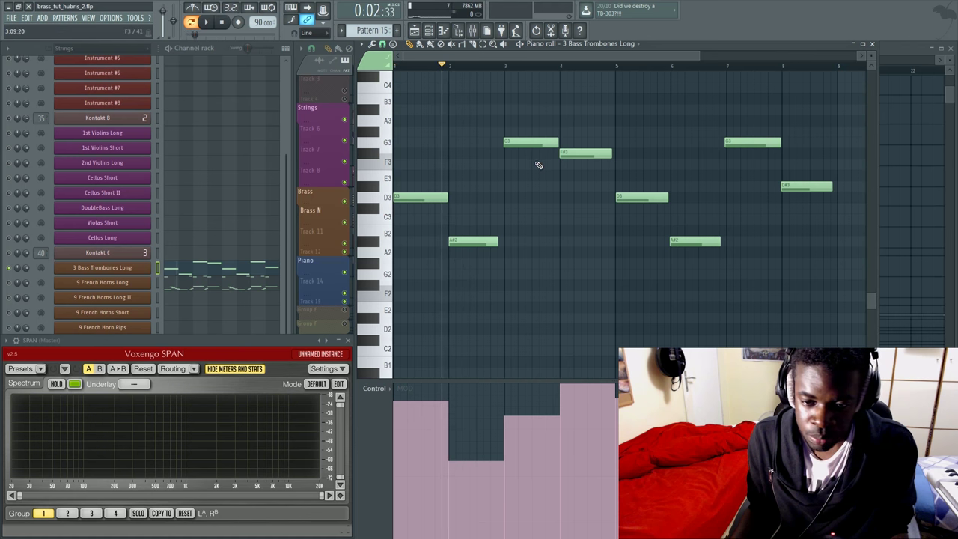
pyautogui.press('space')
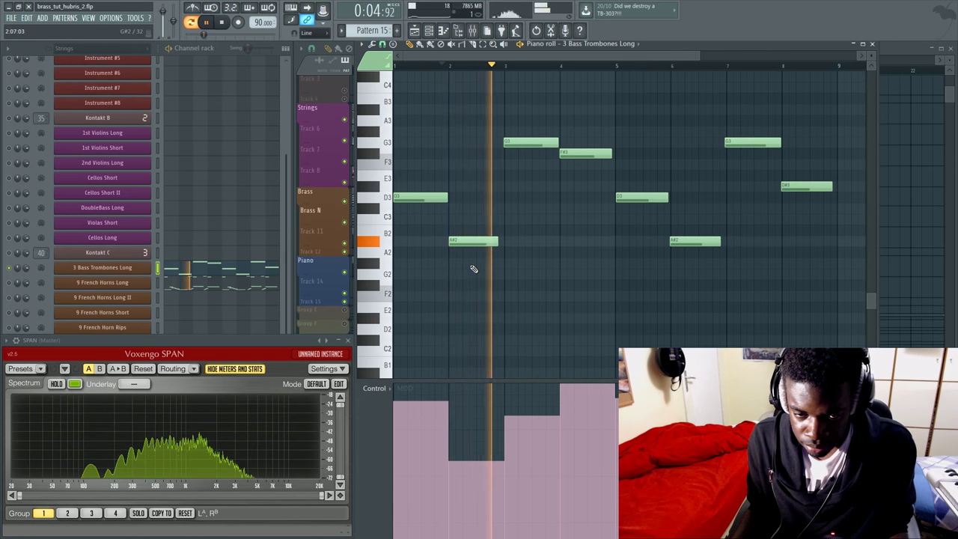
pyautogui.press('space')
# Play the F#3 note from just before bar 4, where MOD is highest, and check its spectrum in SPAN
pyautogui.click(555, 66)
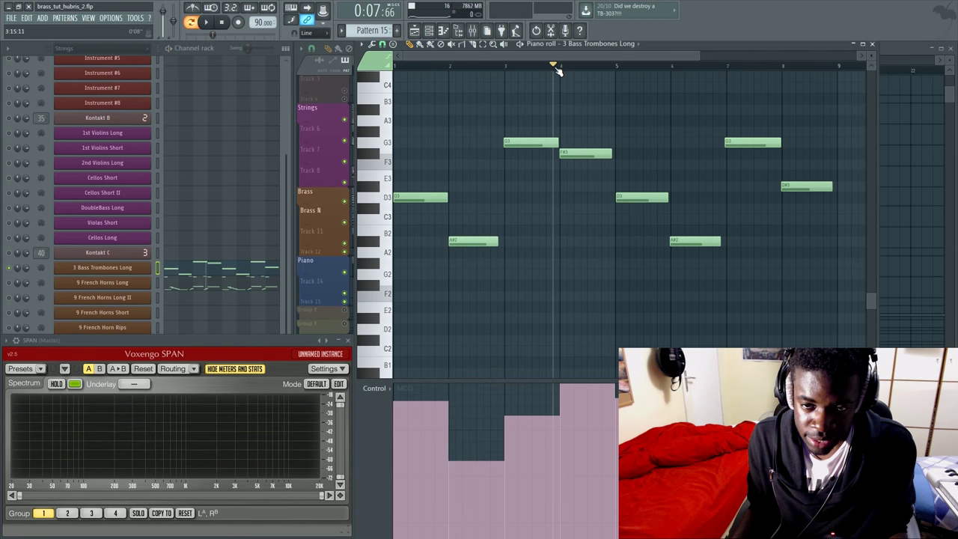
pyautogui.press('space')
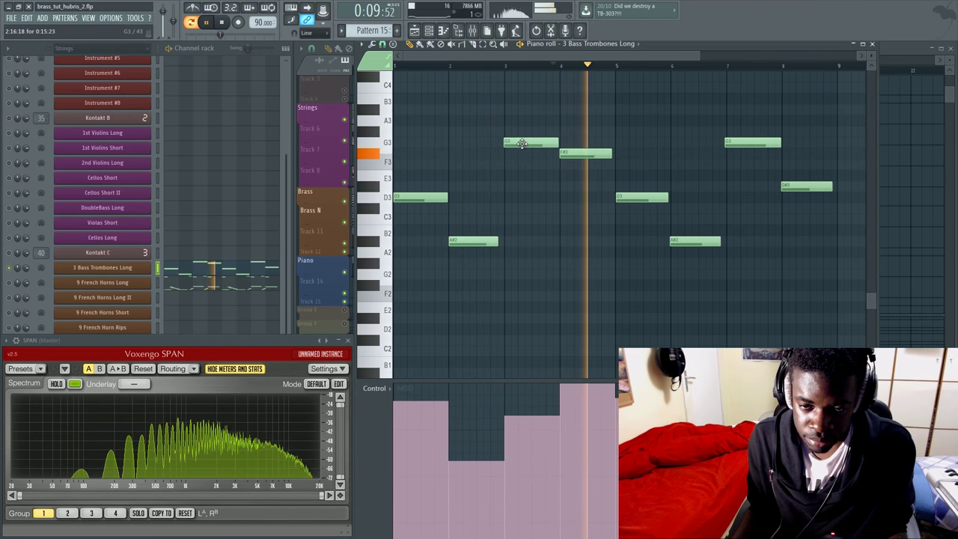
pyautogui.press('space')
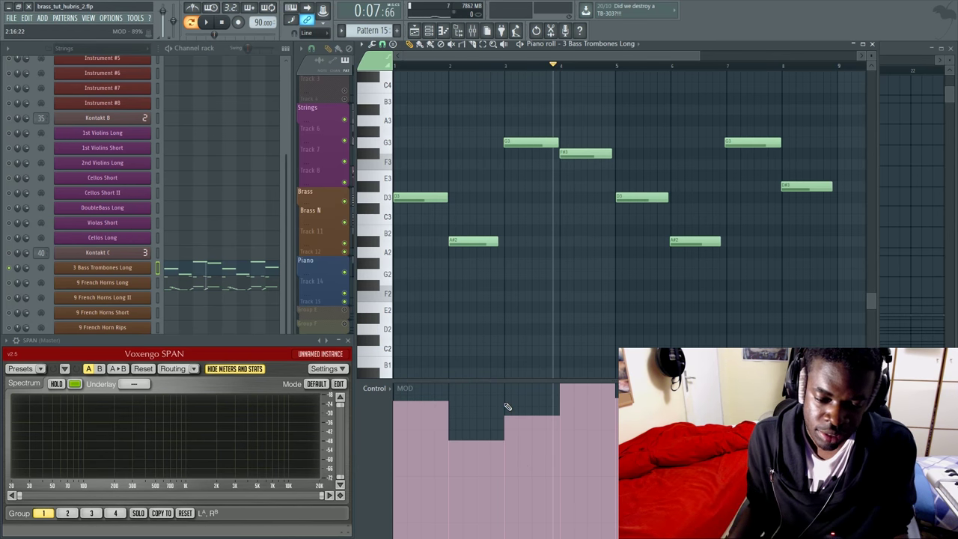
# Switch the control lane to the 3 Bass Trombones Long EXP automation, play the opening of bar 1, and return the playhead to the start
pyautogui.click(397, 397)
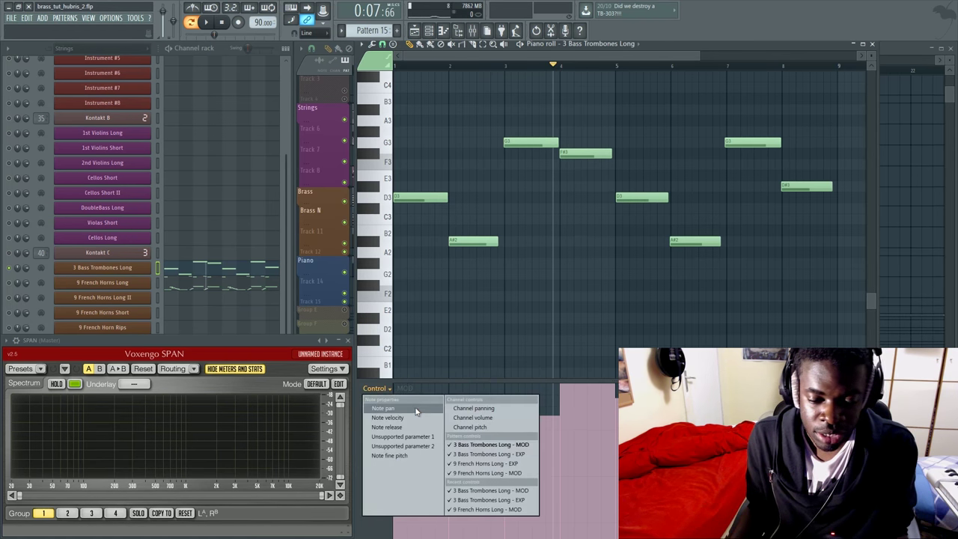
pyautogui.click(479, 444)
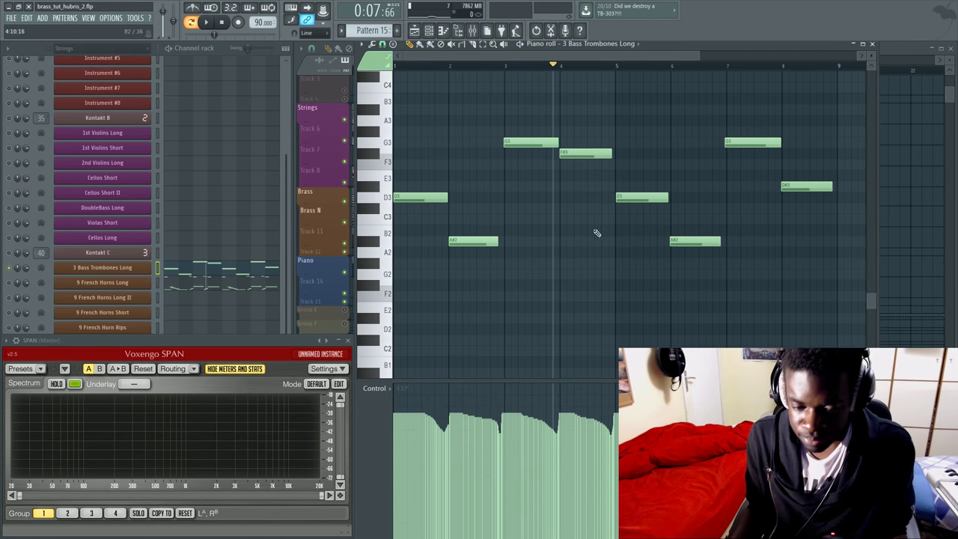
pyautogui.click(485, 71)
pyautogui.press('space')
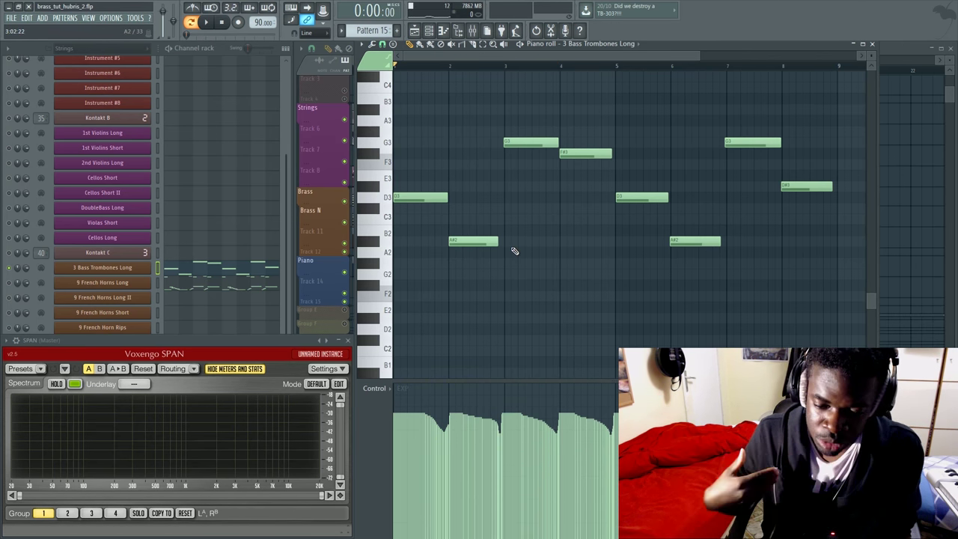
pyautogui.press('space')
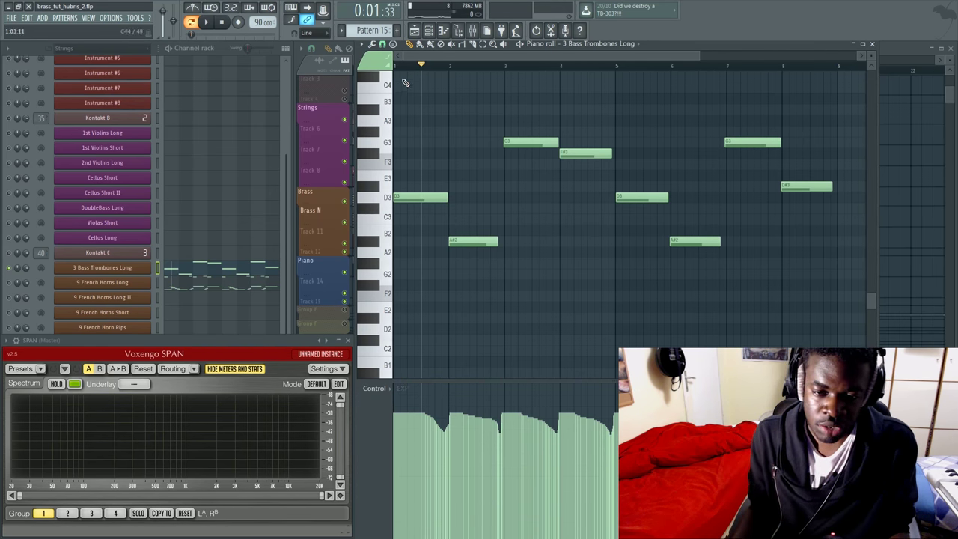
pyautogui.click(414, 66)
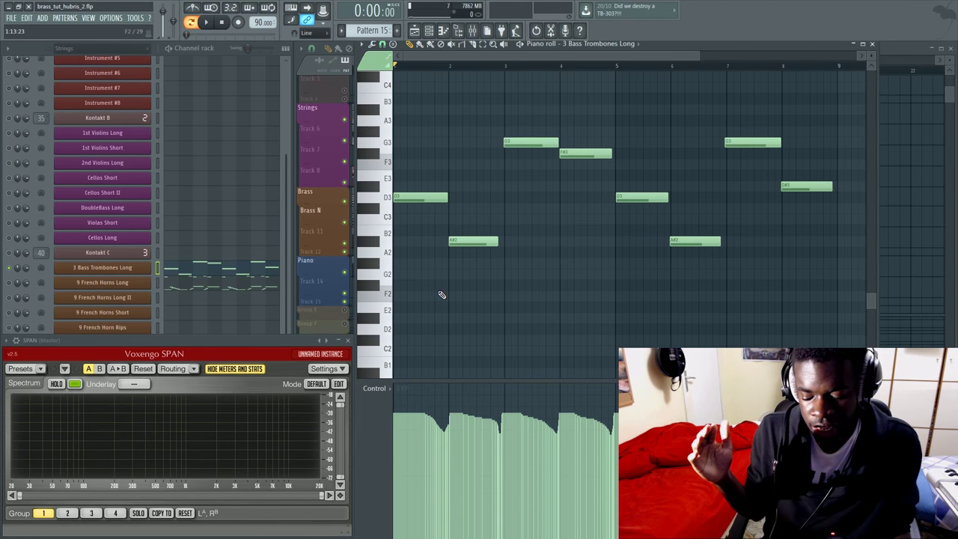
# Compare the 9 French Horns Long melody with the 3 Bass Trombones Long notes by alternating between both parts, selecting the horn melody across bars 1 to 8
pyautogui.click(180, 282)
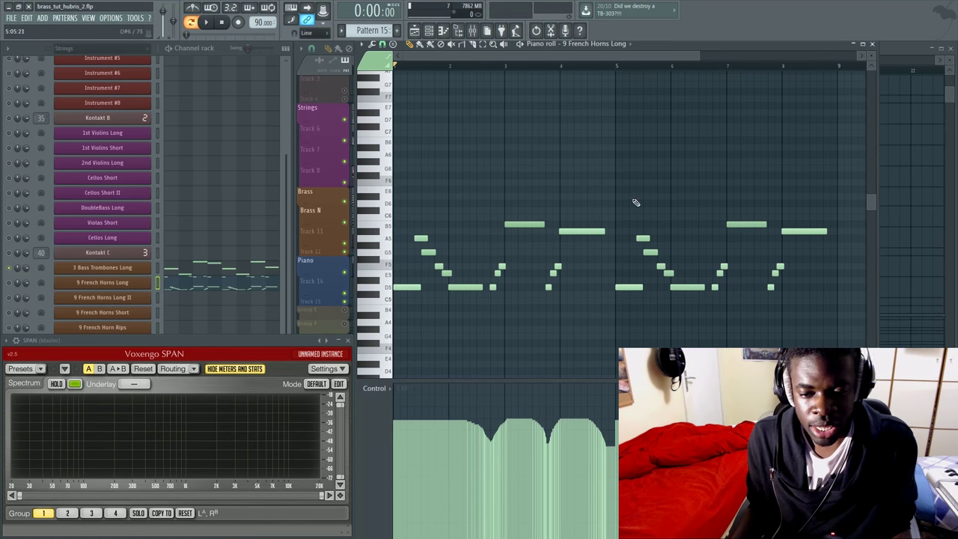
pyautogui.moveTo(814, 193); pyautogui.dragTo(394, 296)
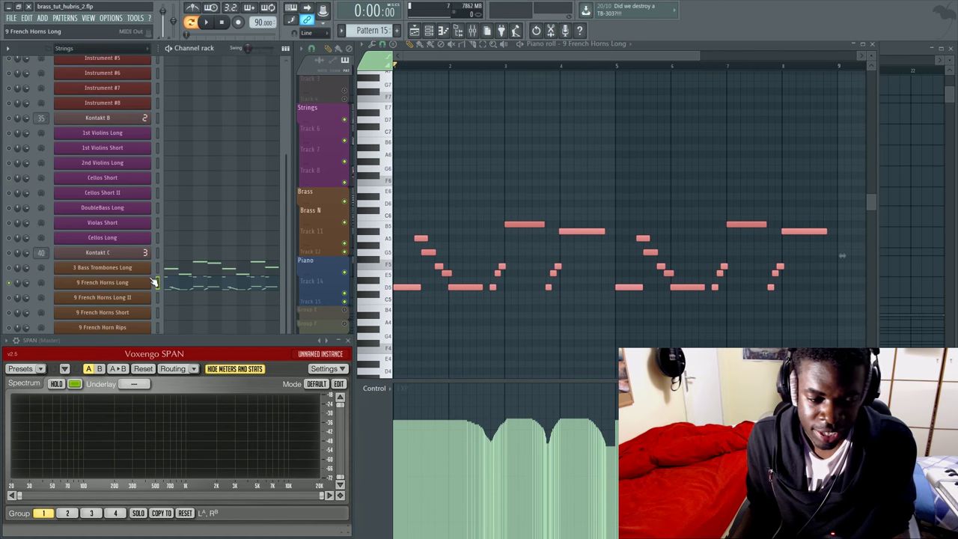
pyautogui.click(196, 269)
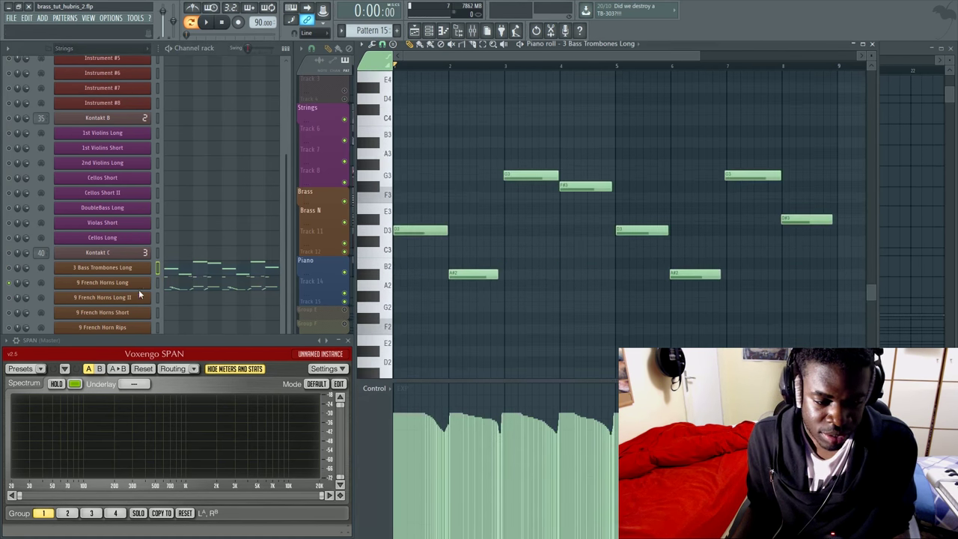
pyautogui.click(274, 287)
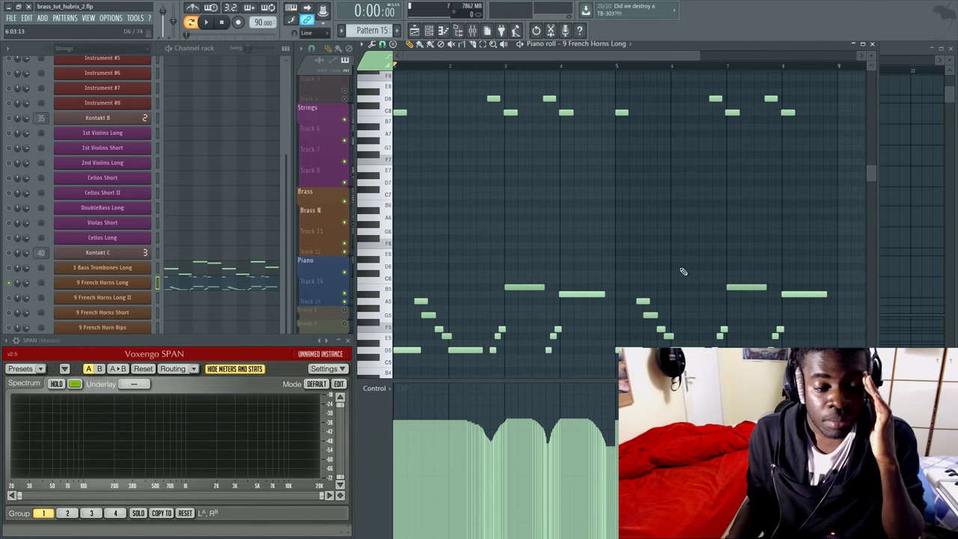
pyautogui.click(201, 269)
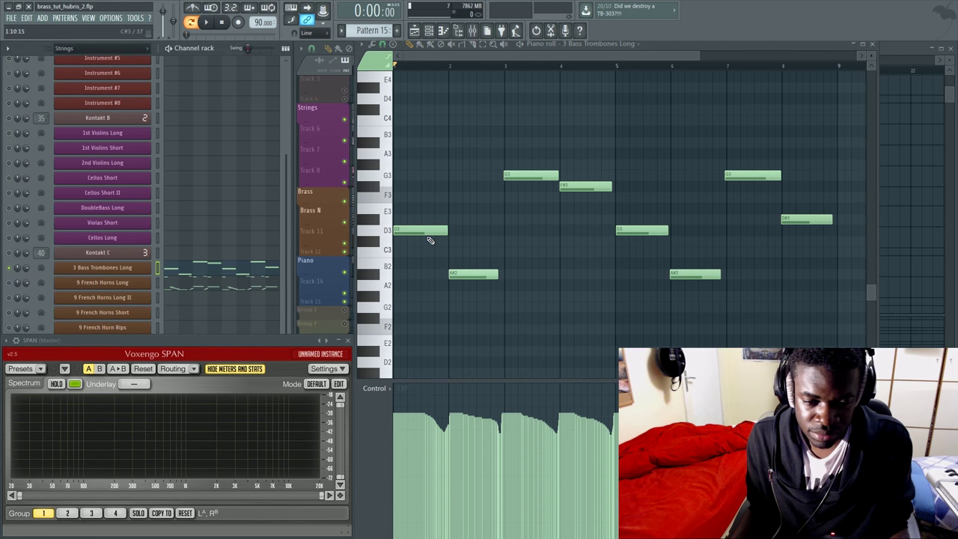
# Add an upper voice above the first four trombone notes: A3 in bar 1, A#3 in bar 2, C4 in bar 3 and A#3 in bar 4
pyautogui.click(429, 235)
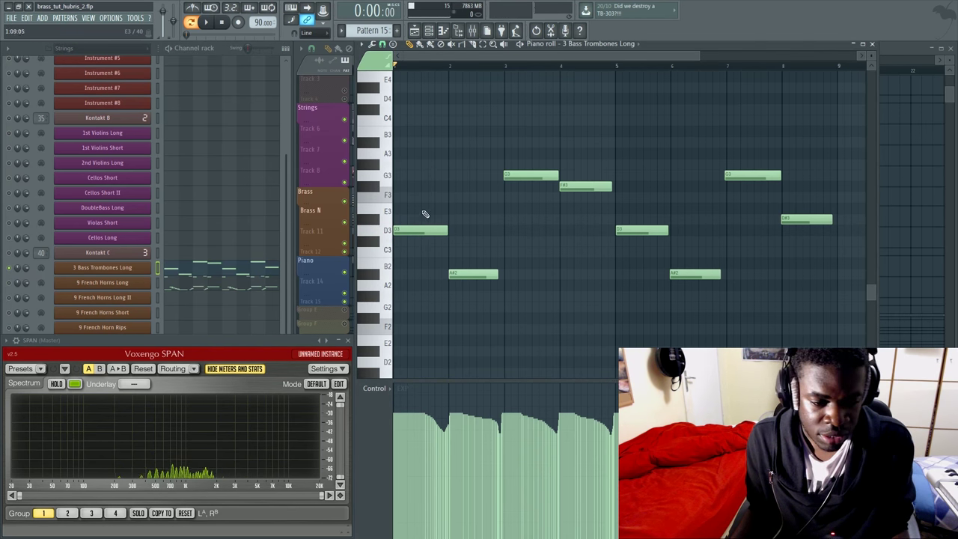
pyautogui.scroll(2, 425, 214)
pyautogui.click(412, 263)
pyautogui.click(402, 197)
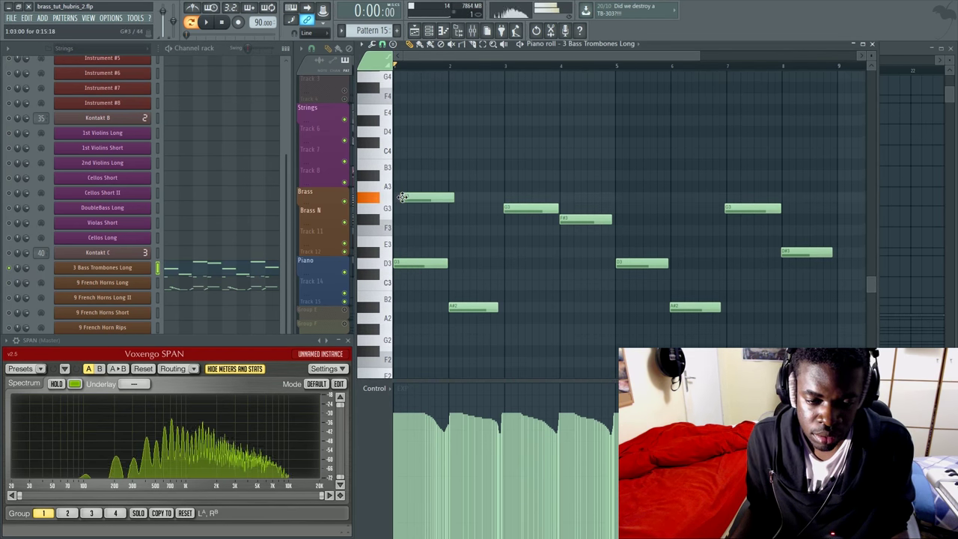
pyautogui.moveTo(402, 197); pyautogui.dragTo(402, 186)
pyautogui.click(452, 165)
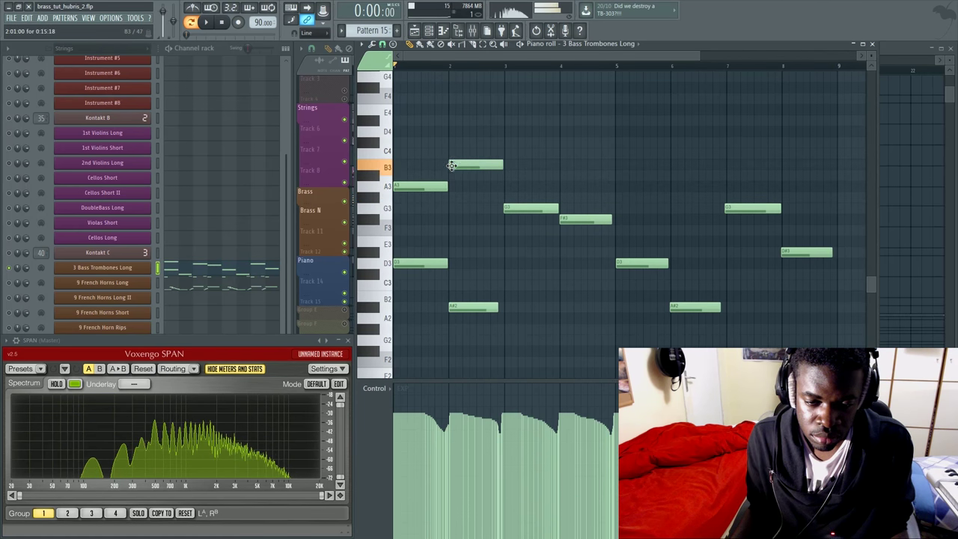
pyautogui.moveTo(452, 165); pyautogui.dragTo(452, 175)
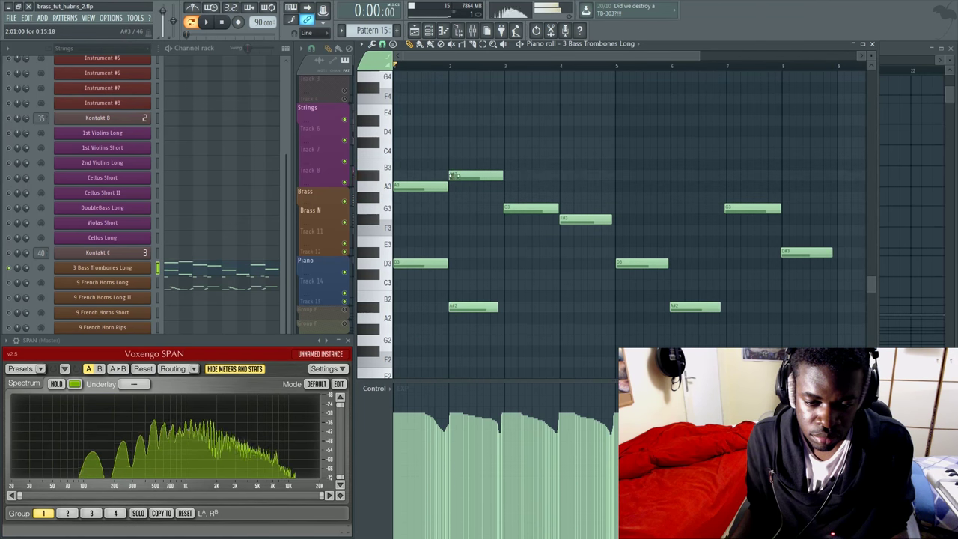
pyautogui.moveTo(506, 246); pyautogui.dragTo(509, 273)
pyautogui.rightClick(509, 273)
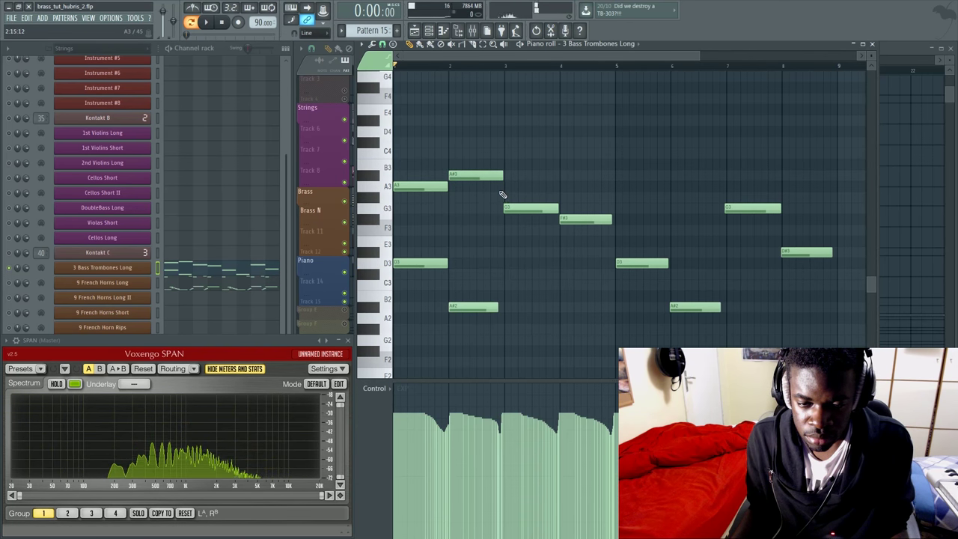
pyautogui.click(508, 153)
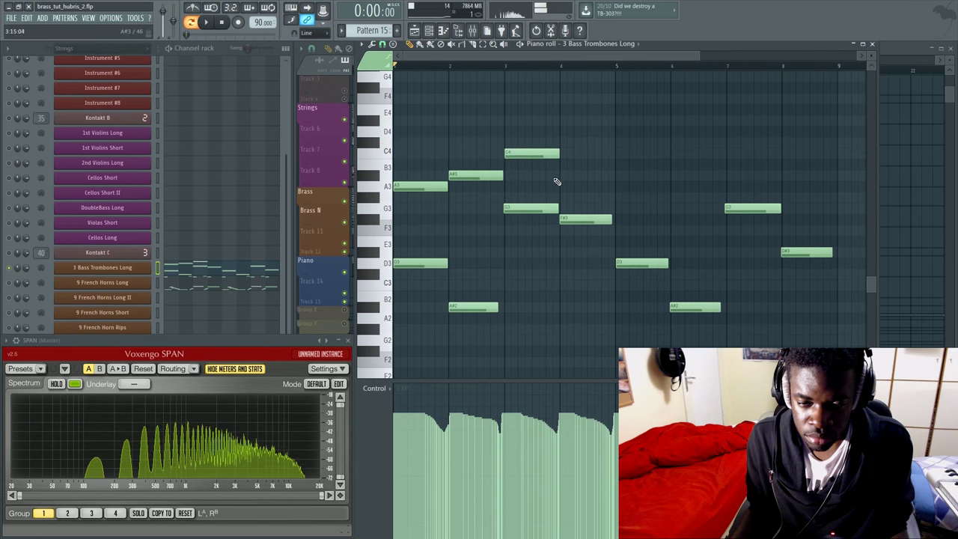
pyautogui.moveTo(557, 182); pyautogui.dragTo(558, 174)
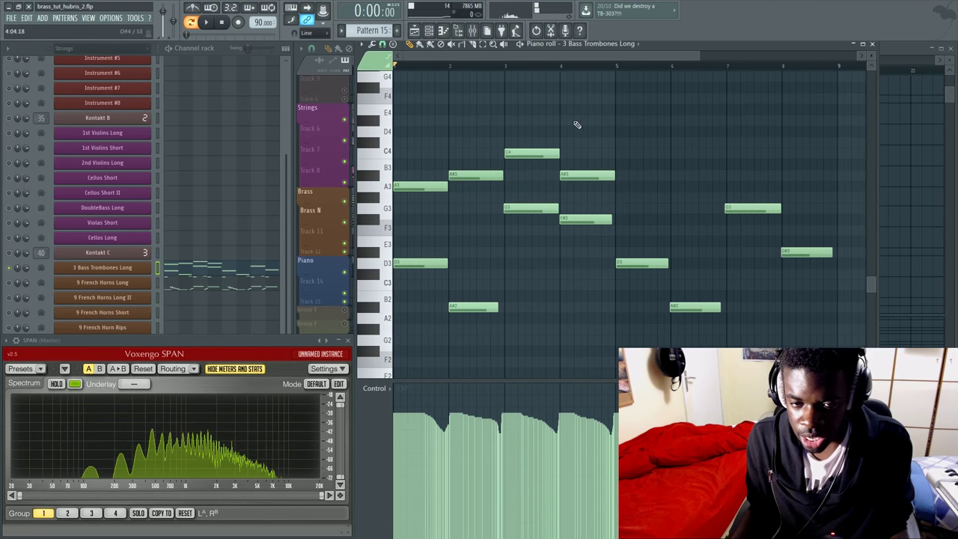
# Play the two-voice trombone passage in bars 1 to 4, then audition A3 and D3 separately while checking SPAN
pyautogui.click(521, 44)
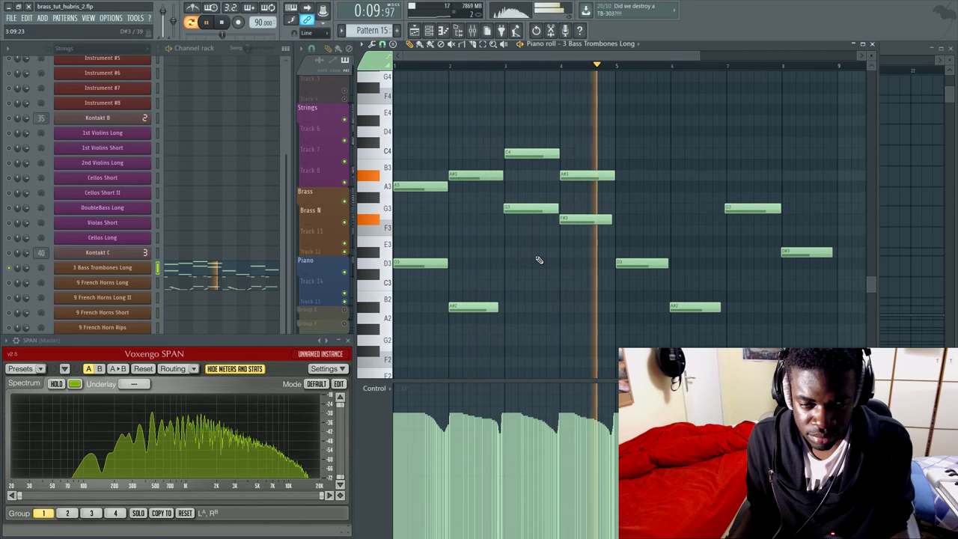
pyautogui.press('space')
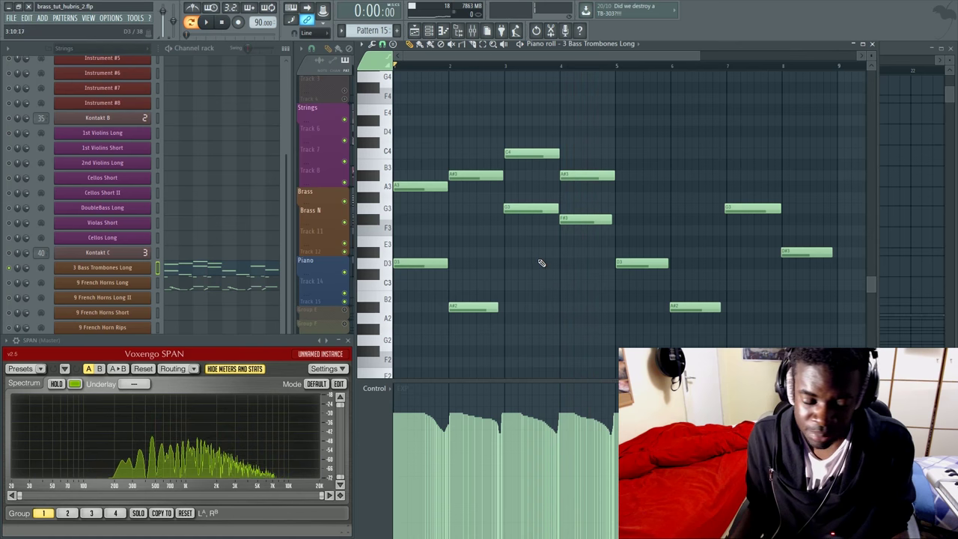
pyautogui.click(394, 189)
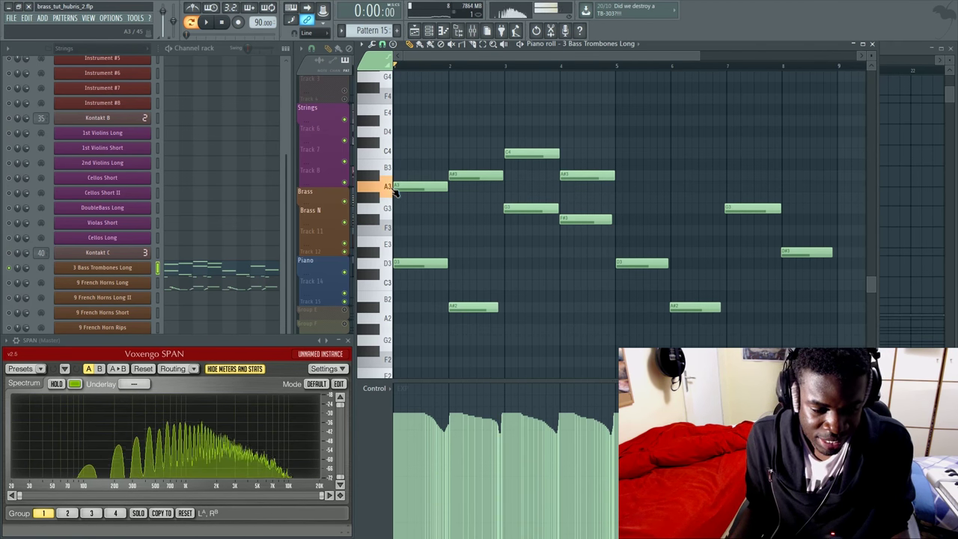
pyautogui.click(391, 266)
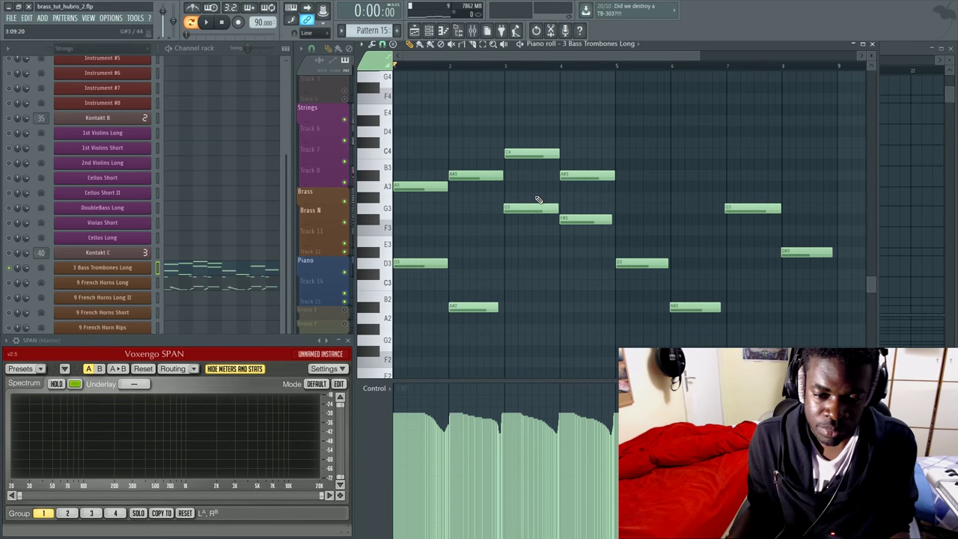
# Delete the four upper trombone notes in bars 1 to 4 and look over the remaining low line
pyautogui.moveTo(611, 149); pyautogui.dragTo(442, 183)
pyautogui.press('Delete')
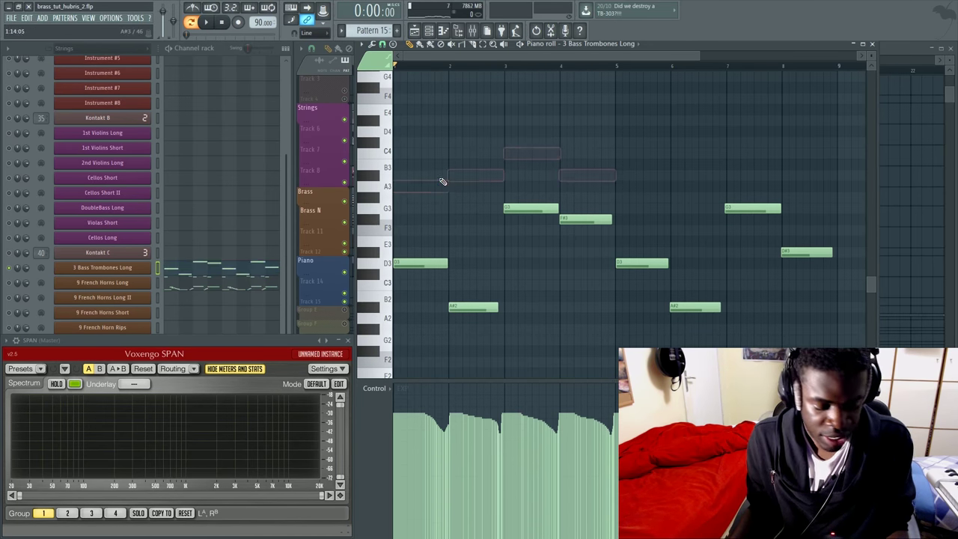
pyautogui.scroll(-4, 455, 172)
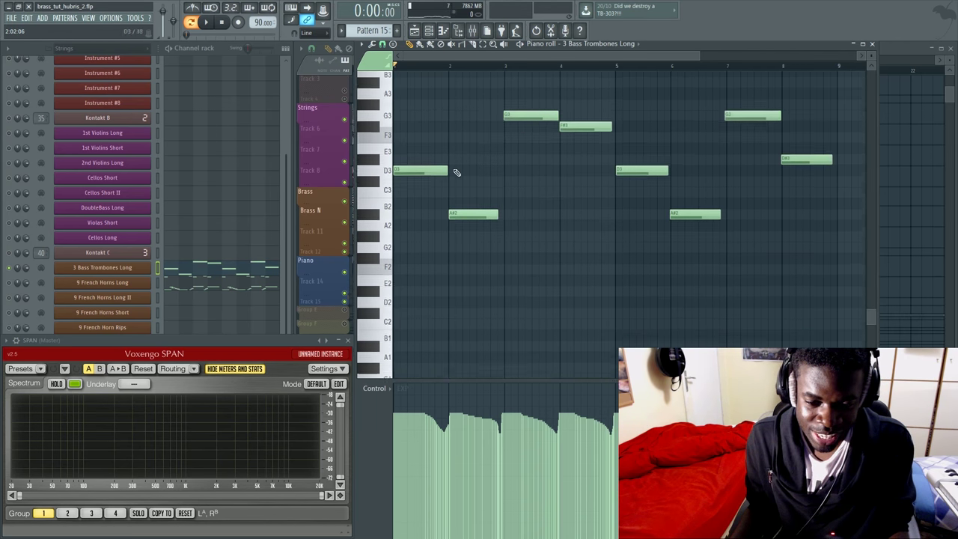
pyautogui.scroll(4, 455, 171)
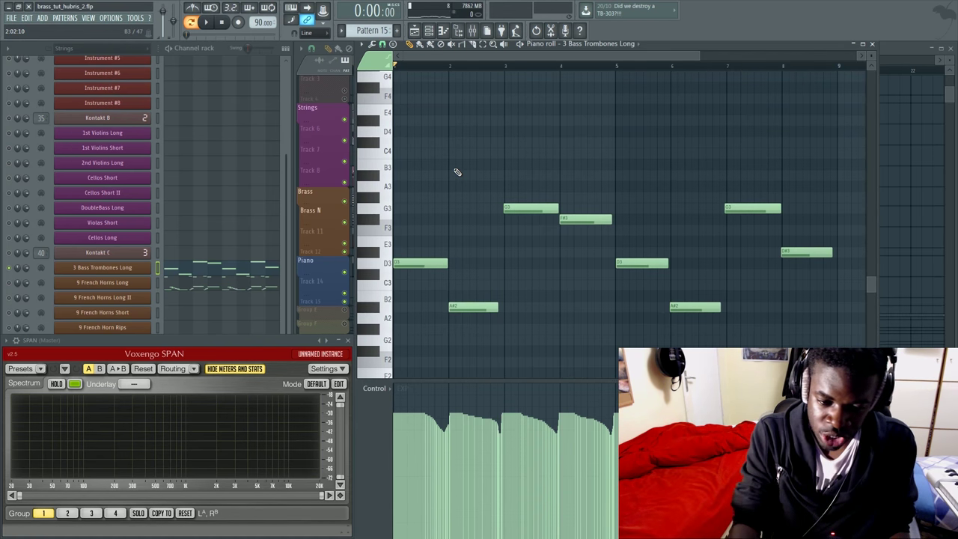
pyautogui.scroll(-5, 458, 172)
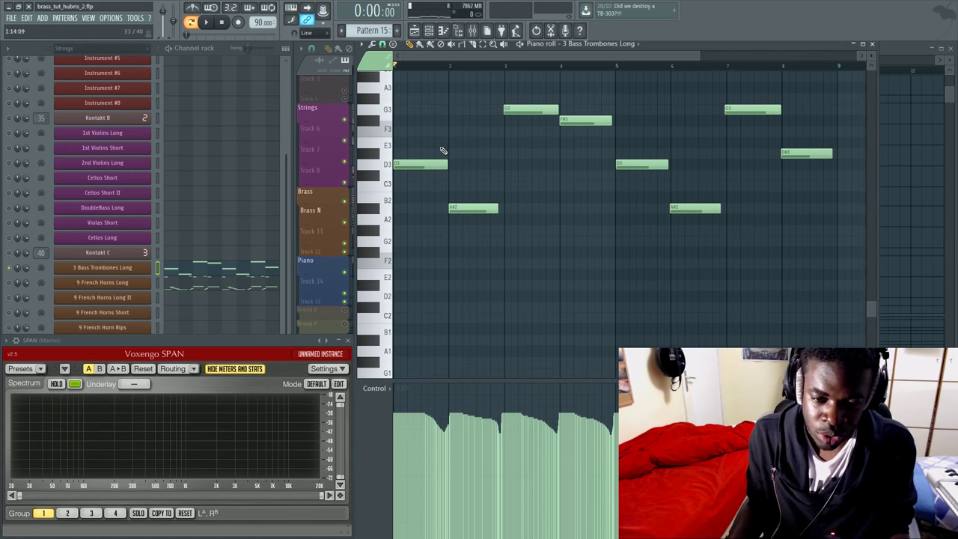
pyautogui.scroll(3, 592, 280)
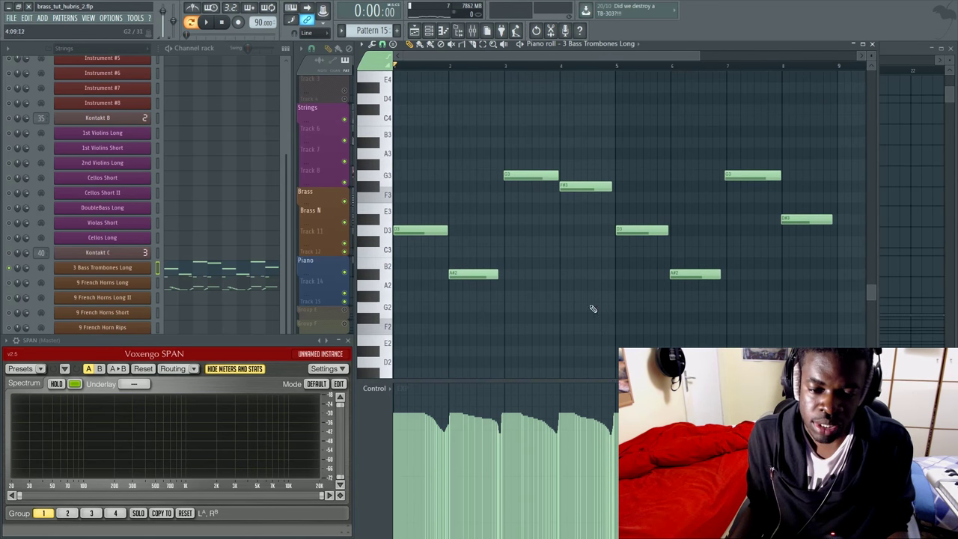
# Restore the four deleted upper trombone notes and transpose them up one octave to A4, A#4, C5 and A#4
pyautogui.scroll(2, 483, 290)
pyautogui.scroll(4, 483, 290)
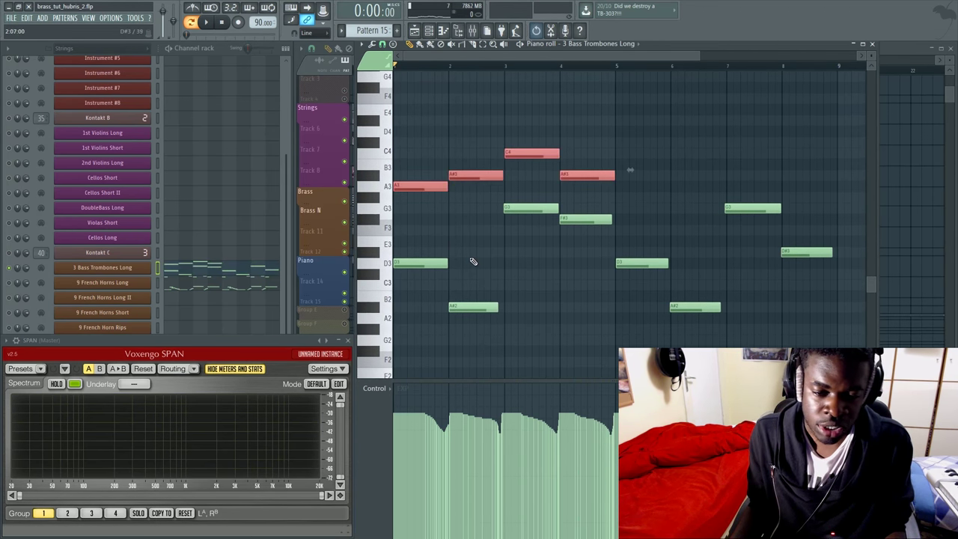
pyautogui.scroll(3, 471, 274)
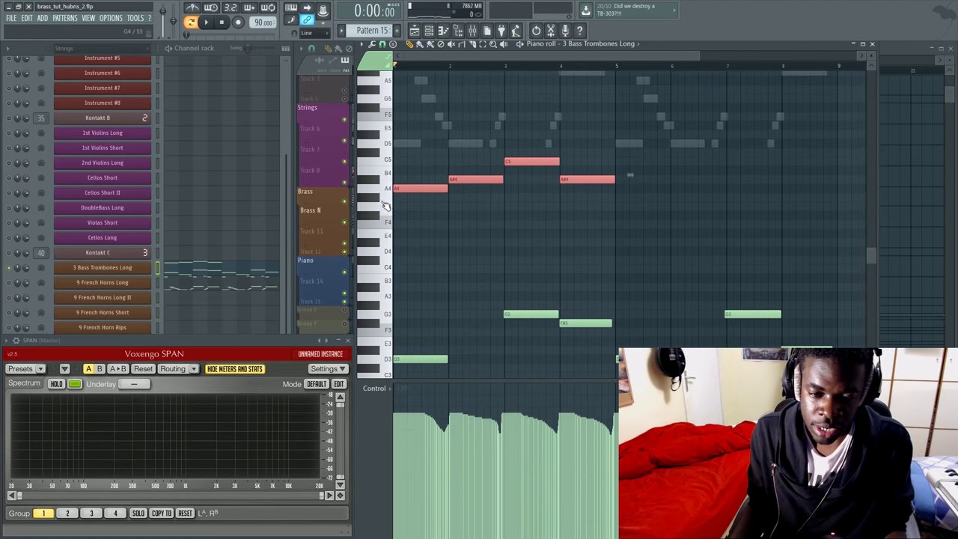
# Play the widely spaced trombones from the start of bar 1, then audition A4 and A2 and compare their spectra in SPAN
pyautogui.press('space')
pyautogui.click(421, 242)
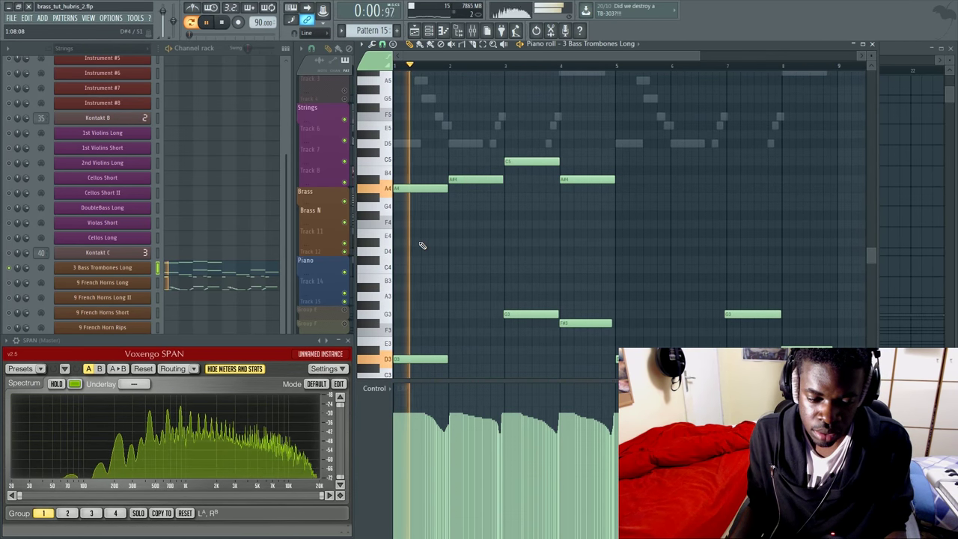
pyautogui.press('space')
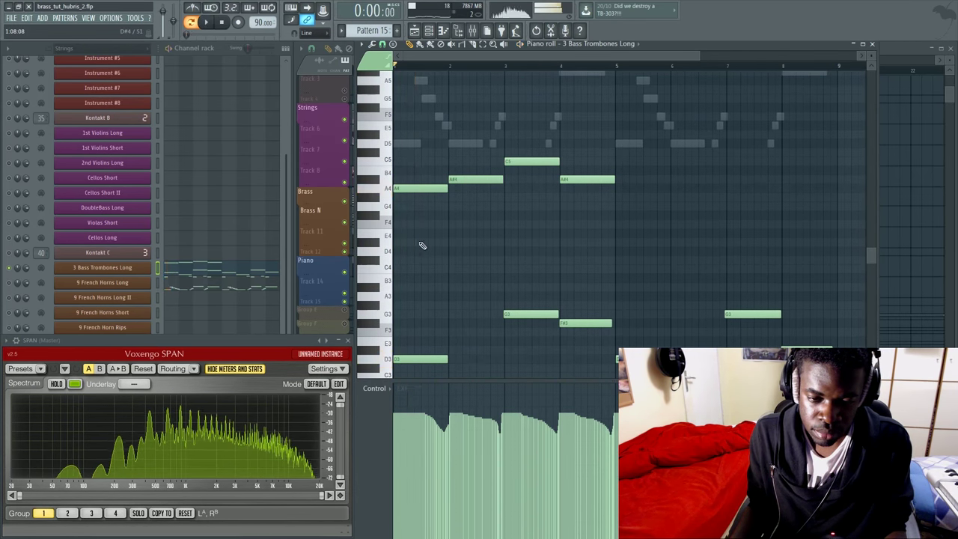
pyautogui.click(386, 189)
pyautogui.scroll(-4, 387, 188)
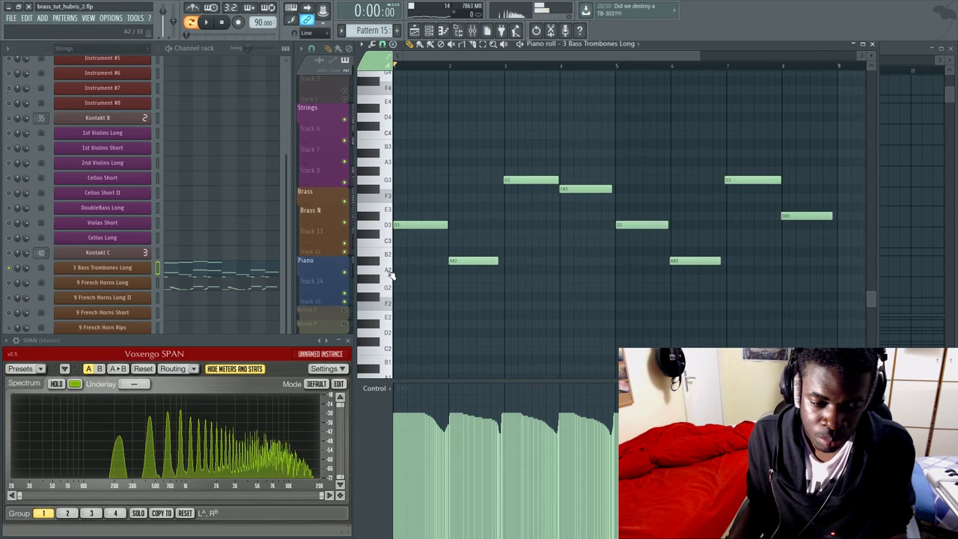
pyautogui.click(390, 274)
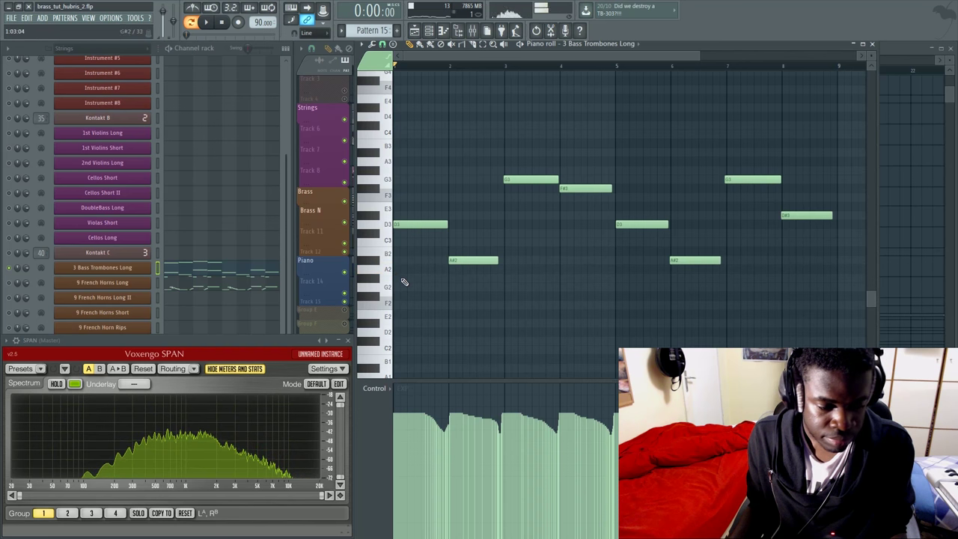
# Remove the A4, A#4, C5 and A#4 notes from the trombone part in bars 1 to 4
pyautogui.scroll(2, 404, 278)
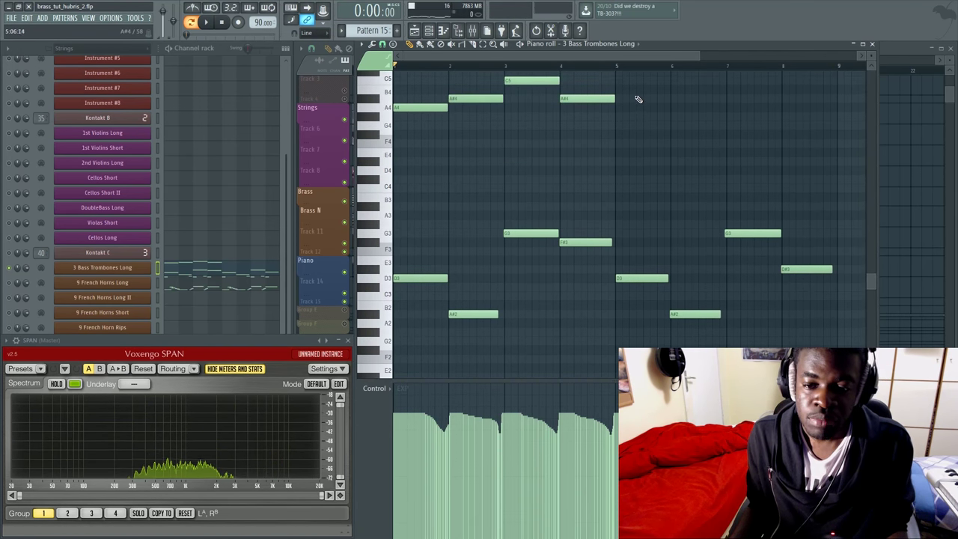
pyautogui.moveTo(636, 86); pyautogui.dragTo(393, 109)
pyautogui.press('Delete')
pyautogui.rightClick(516, 78)
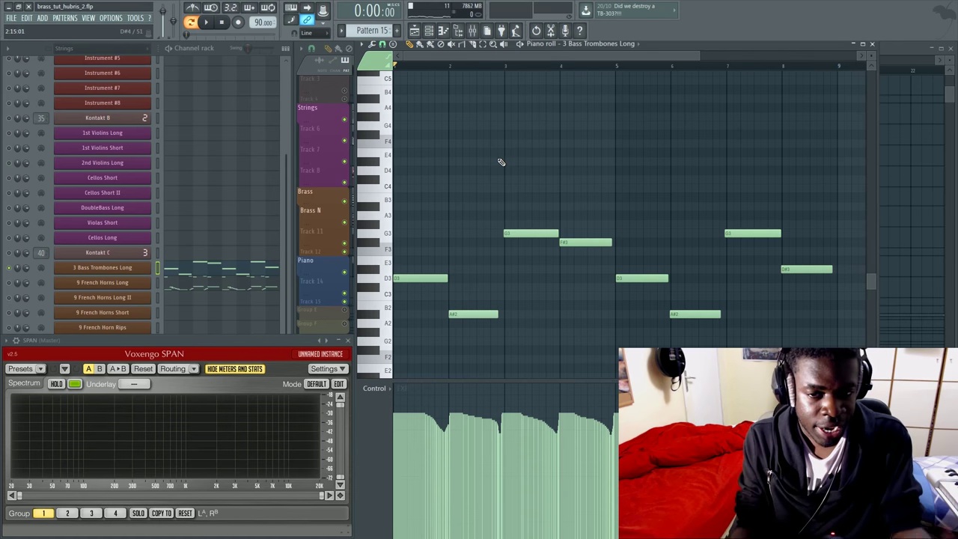
# Look over the 9 French Horns Long melody in the piano roll and return to the 3 Bass Trombones Long part
pyautogui.click(269, 277)
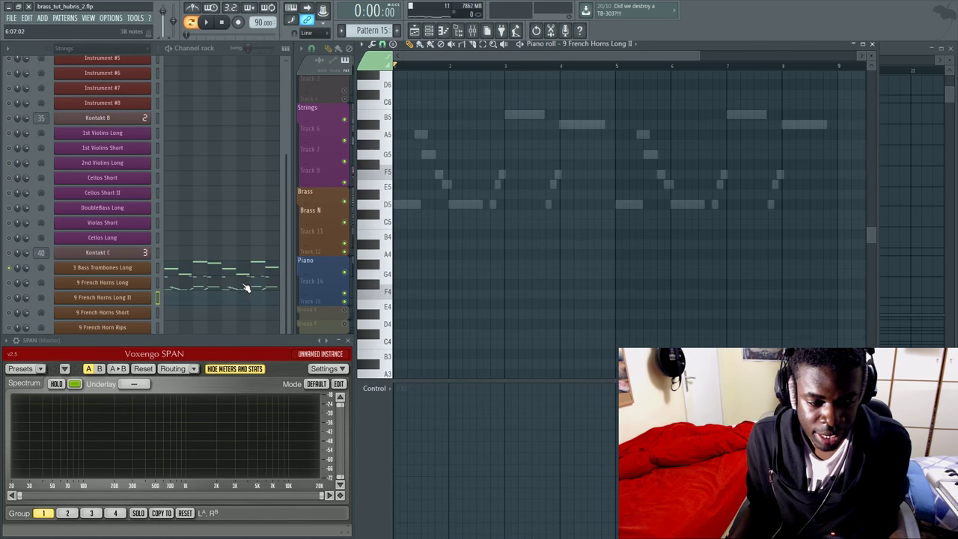
pyautogui.click(390, 353)
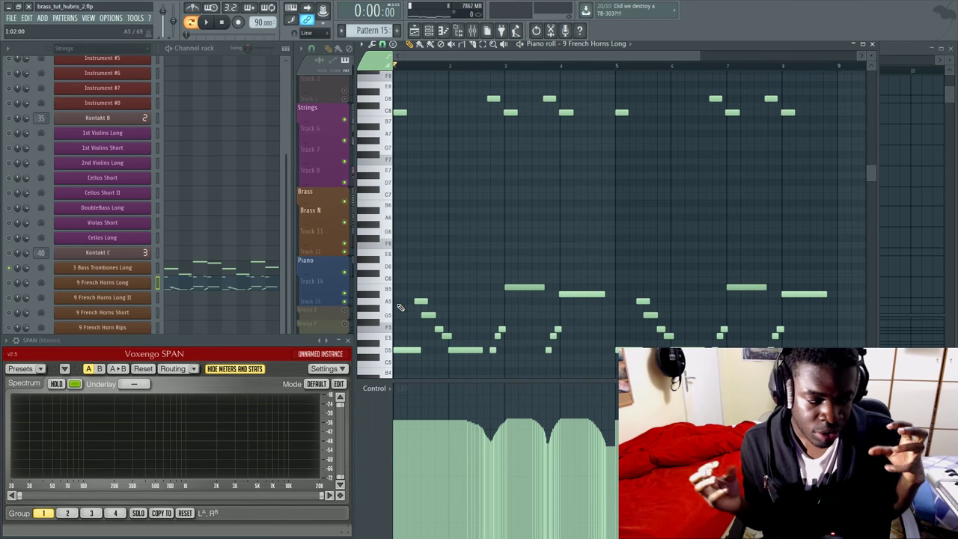
pyautogui.click(190, 268)
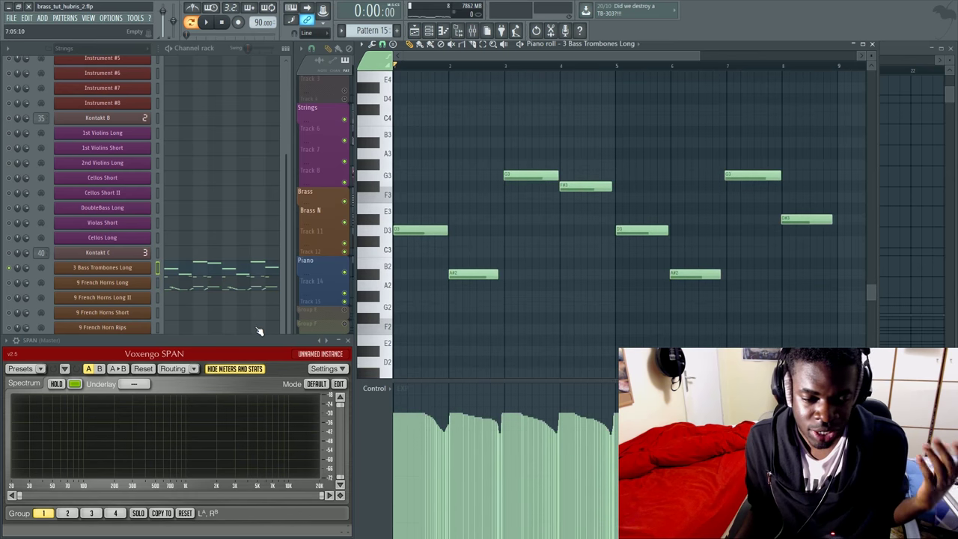
# Audition D3 on 9 French Horns Long and on 3 Bass Trombones Long, comparing the two spectra in SPAN
pyautogui.click(186, 287)
pyautogui.scroll(-2, 412, 269)
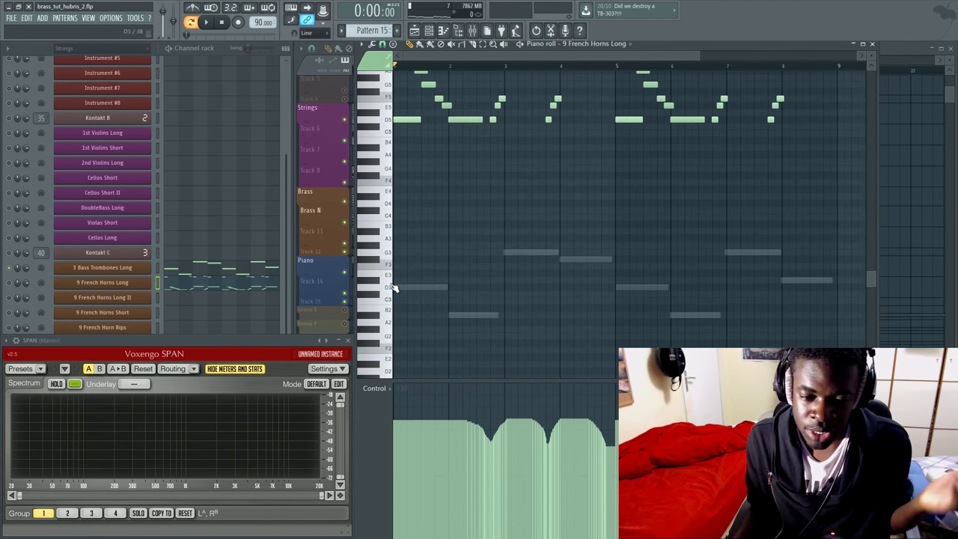
pyautogui.click(390, 289)
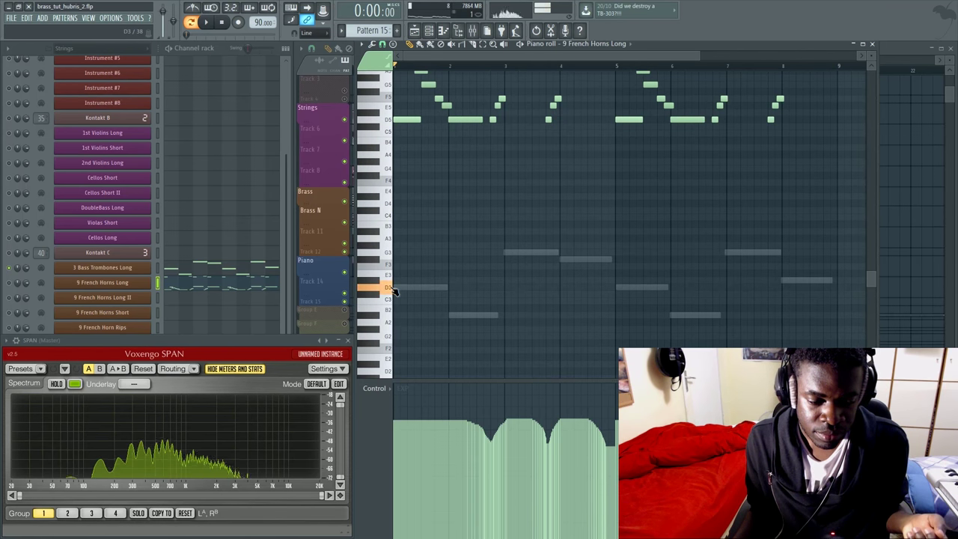
pyautogui.press('Up')
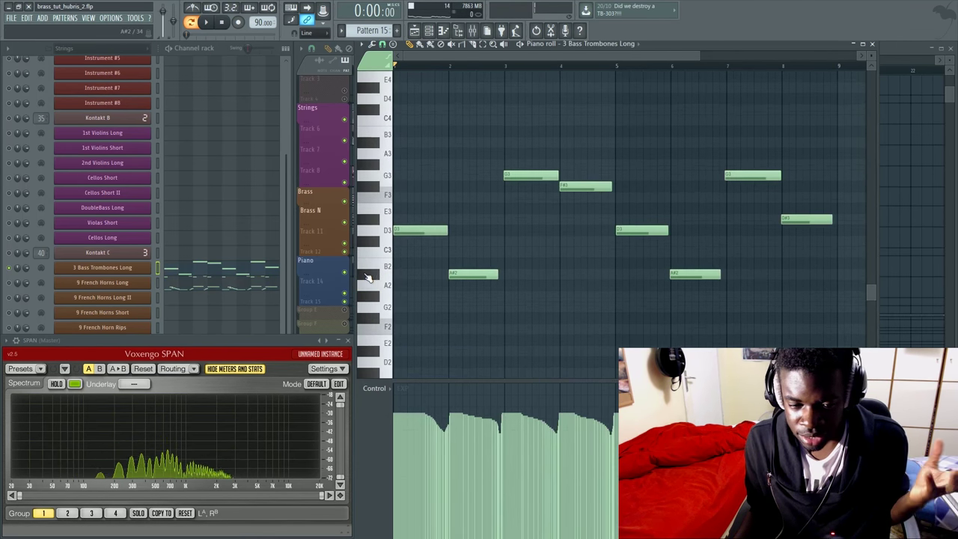
pyautogui.click(392, 238)
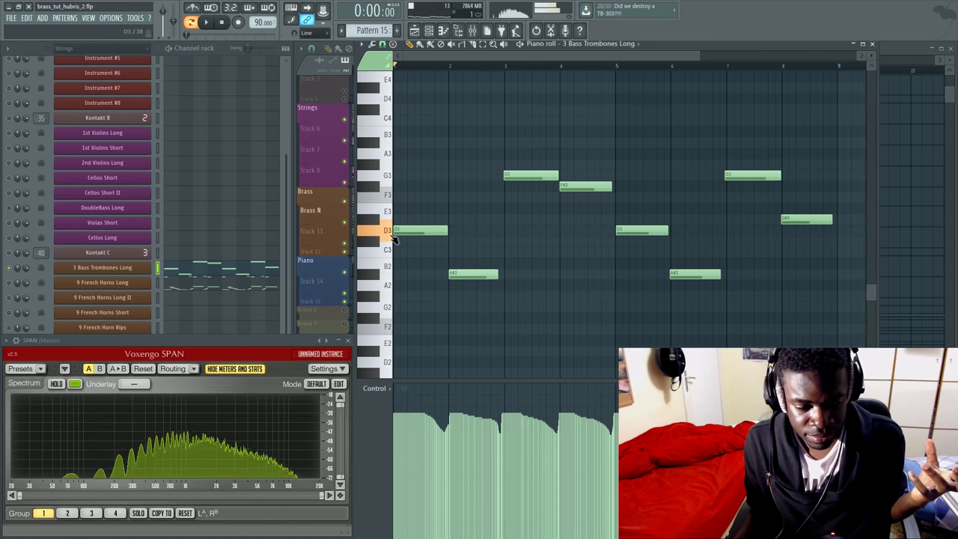
# Compare the register of the French horn melody with that of the low bass trombone line in Pattern 15
pyautogui.click(187, 288)
pyautogui.scroll(-5, 398, 330)
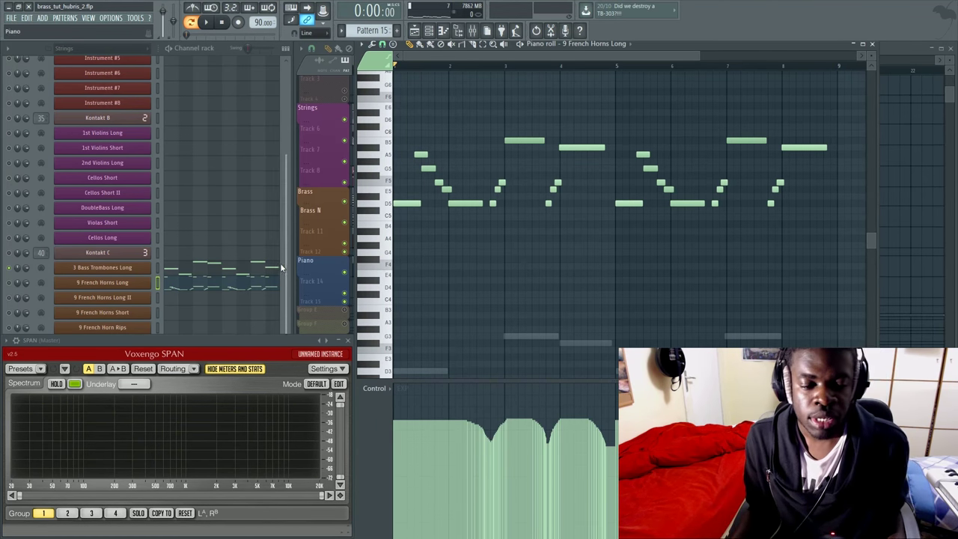
pyautogui.click(199, 264)
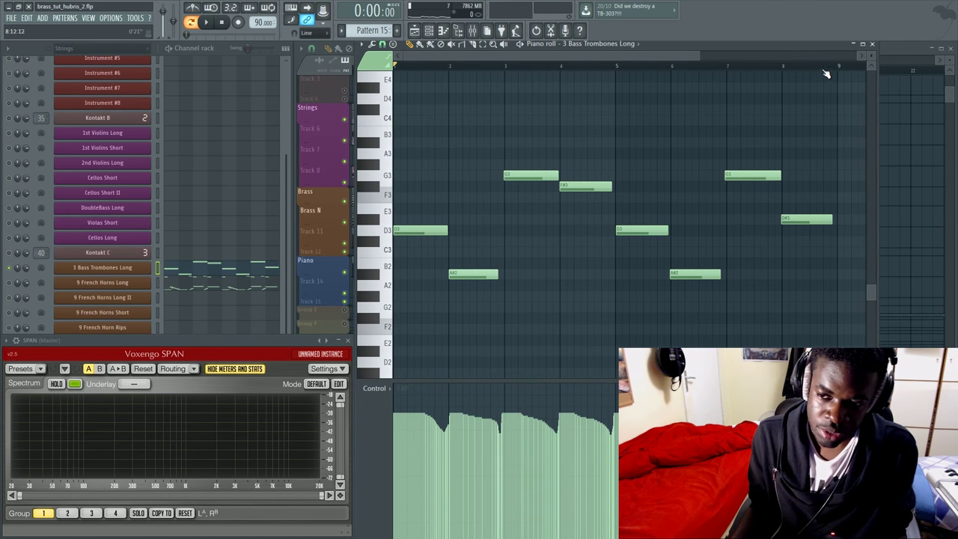
# Close the trombone piano roll, unmute the other channels and bring the playlist arrangement around bars 10 to 20 into view
pyautogui.click(863, 45)
pyautogui.press('F5')
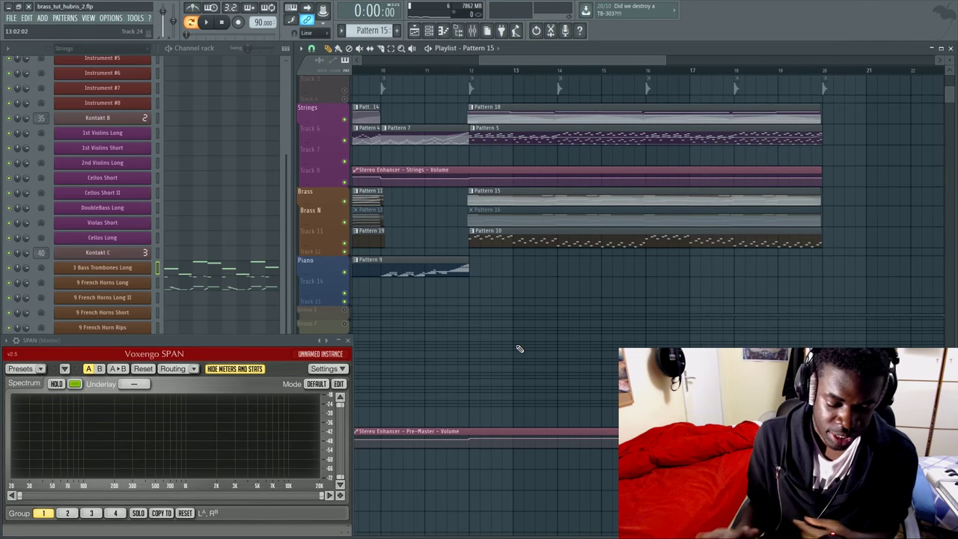
pyautogui.press('F9')
pyautogui.press('F9')
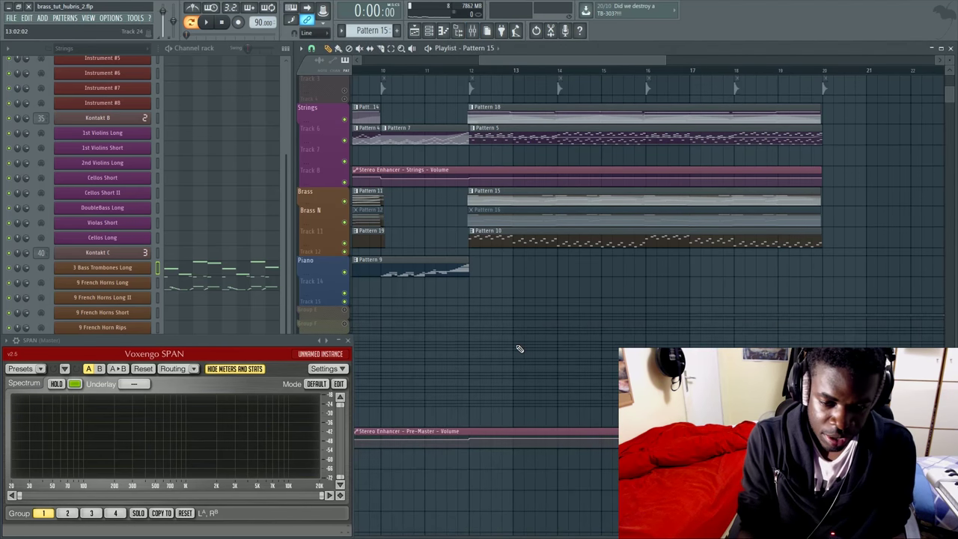
pyautogui.keyDown('ctrl'); pyautogui.scroll(-3, 517, 347); pyautogui.keyUp('ctrl')
pyautogui.scroll(2, 518, 347)
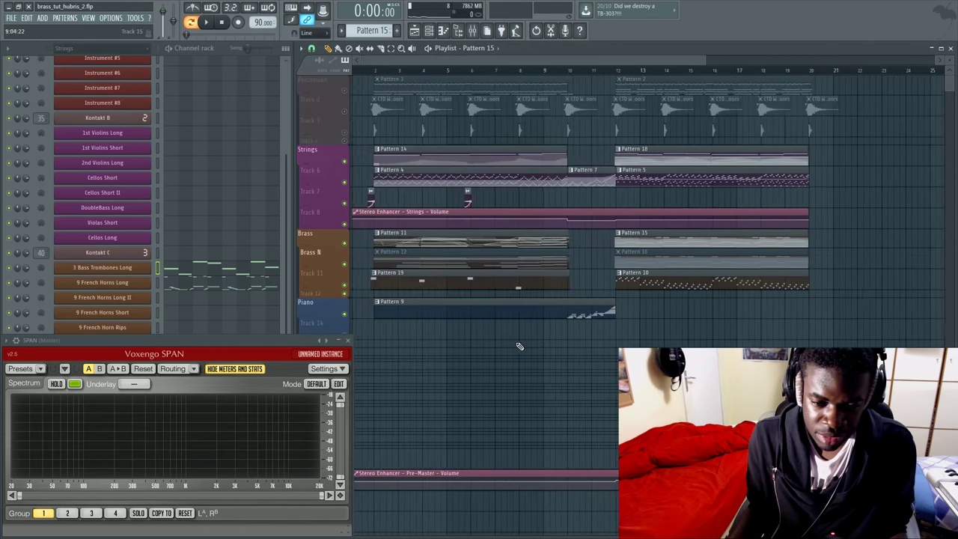
pyautogui.keyDown('ctrl'); pyautogui.scroll(2, 593, 265); pyautogui.keyUp('ctrl')
pyautogui.scroll(-1, 593, 265)
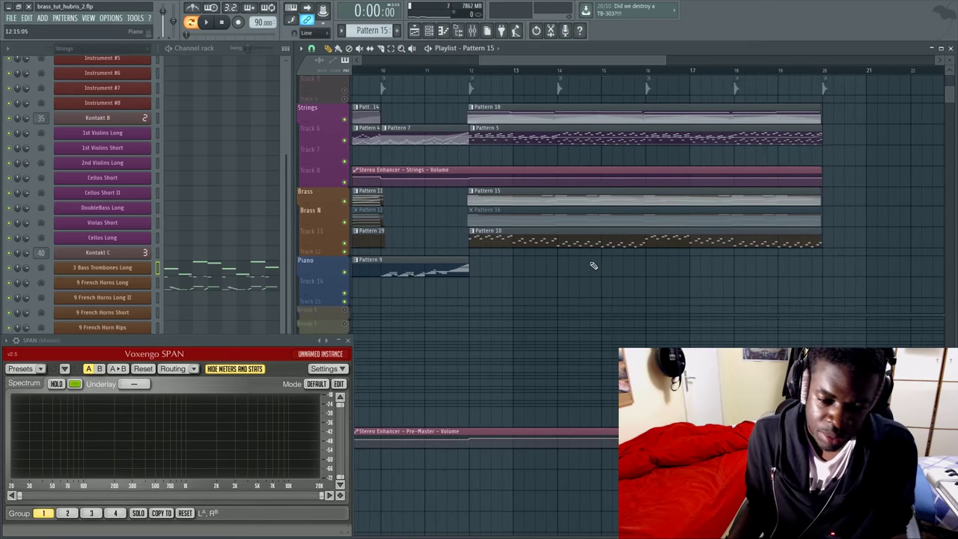